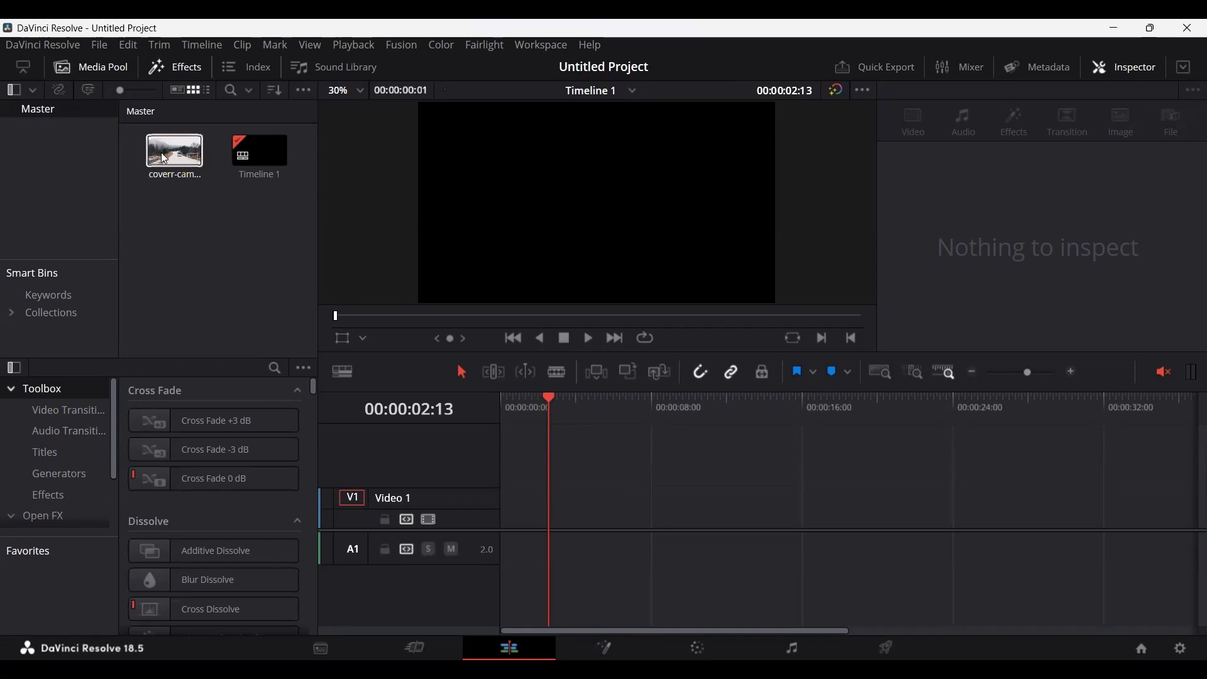
# Place the campervan clip at the start of track Video 1 and move the playhead to 00:00:00:00
pyautogui.moveTo(165, 158); pyautogui.dragTo(329, 269)
pyautogui.moveTo(492, 544); pyautogui.dragTo(562, 411)
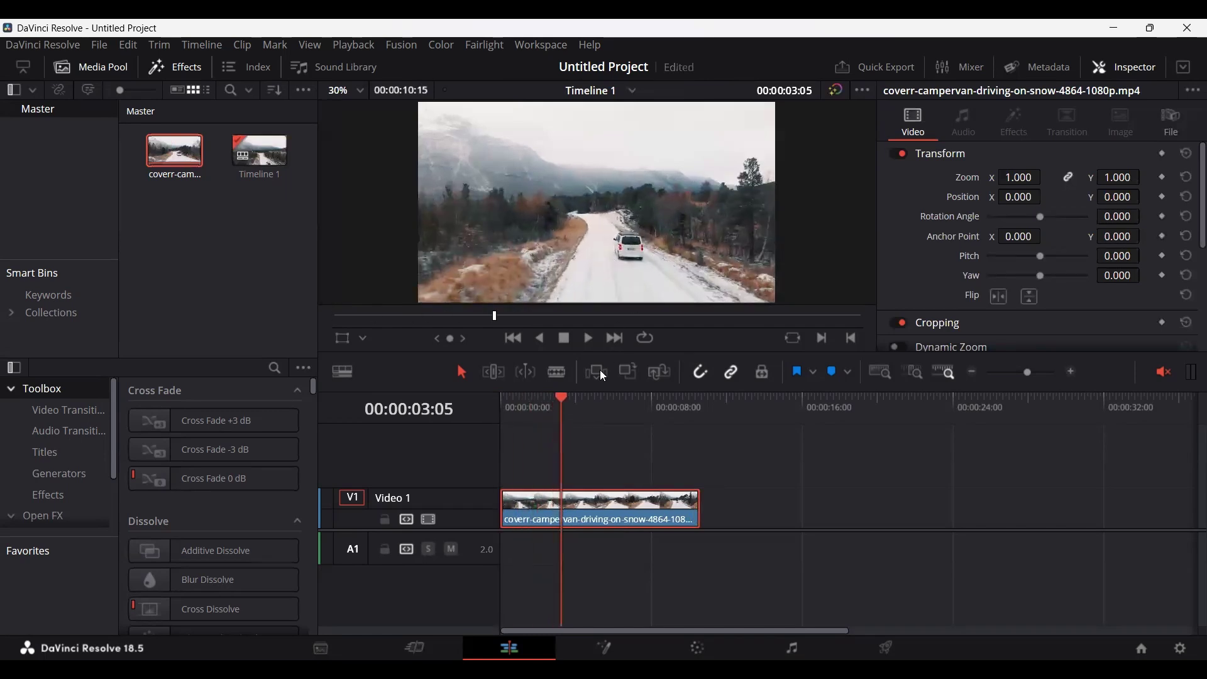
pyautogui.moveTo(569, 405); pyautogui.dragTo(501, 410)
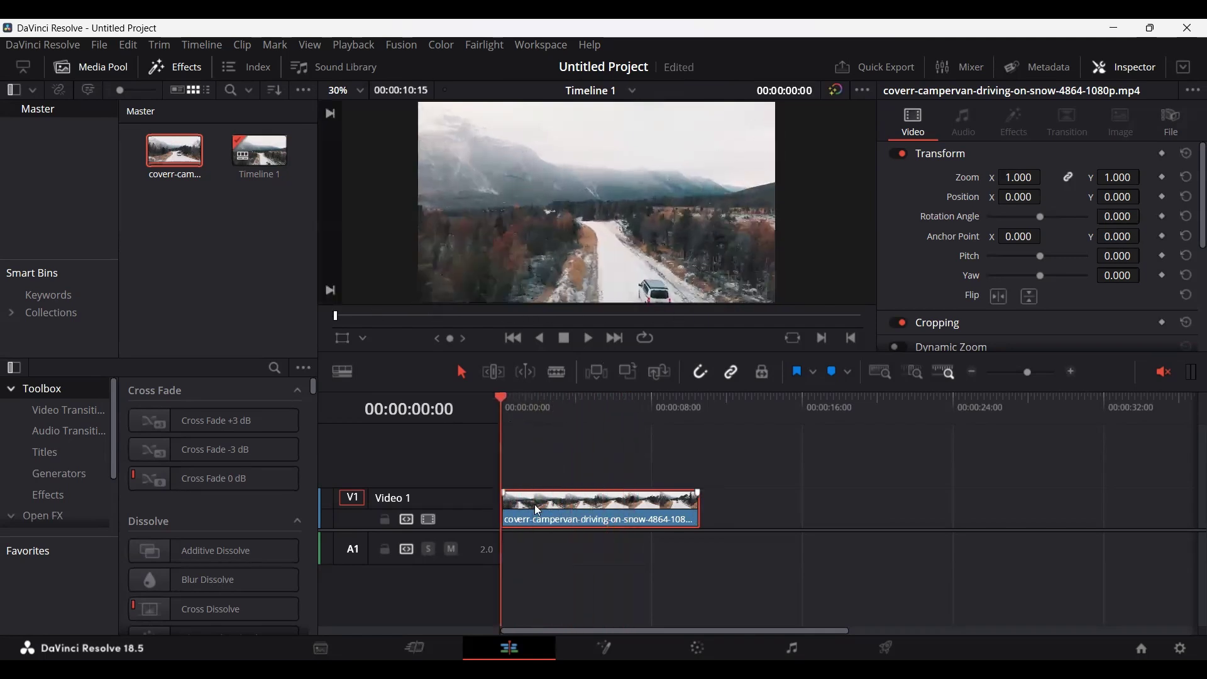
# Open the clip on the Fusion page and add a Planar Tracker node after MediaIn1
pyautogui.click(604, 648)
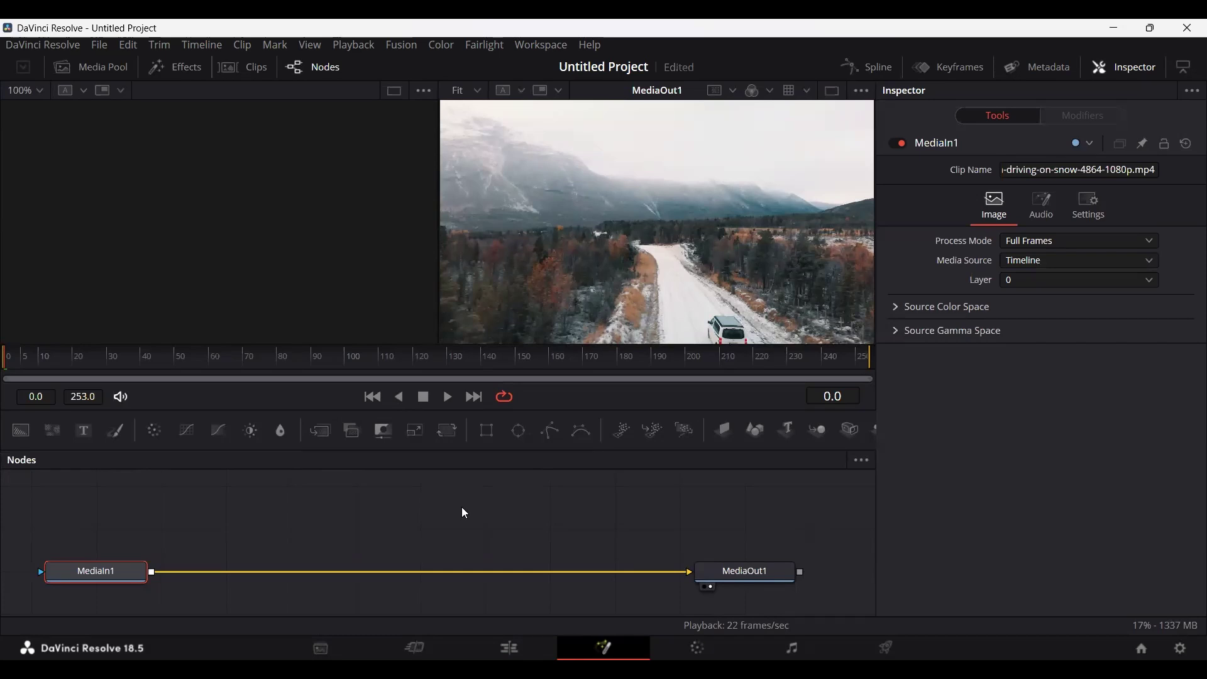
pyautogui.moveTo(116, 584)
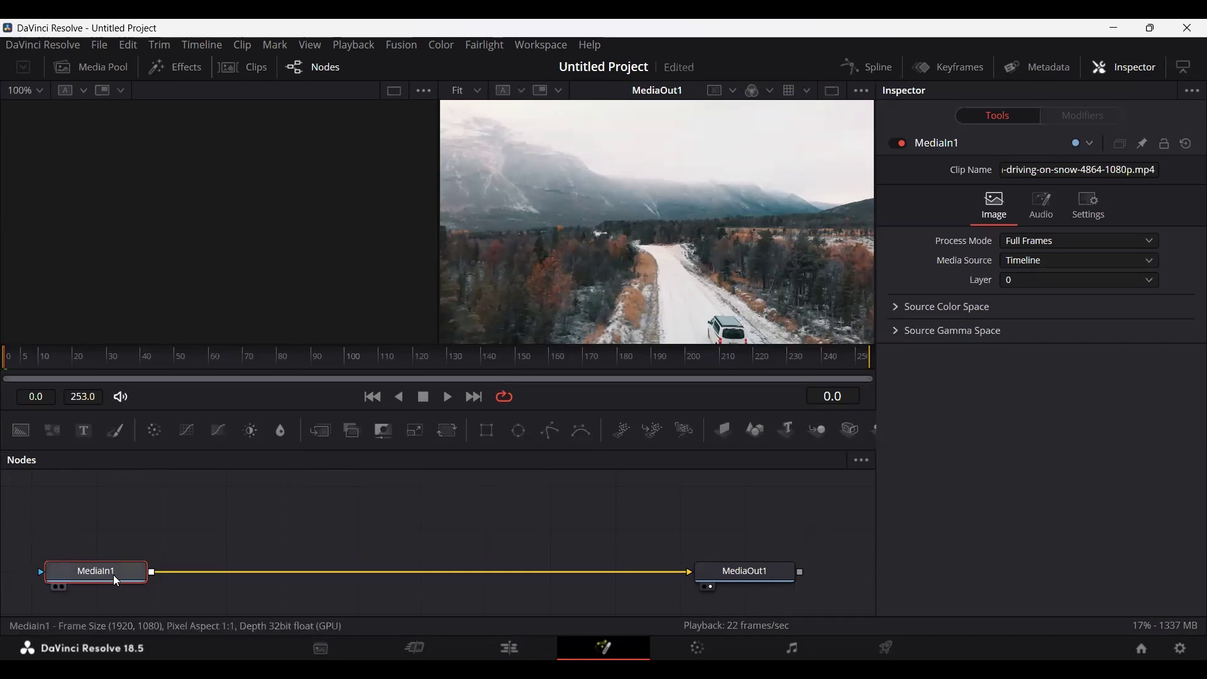
pyautogui.hotkey('shift', 'space')
pyautogui.write('pla')
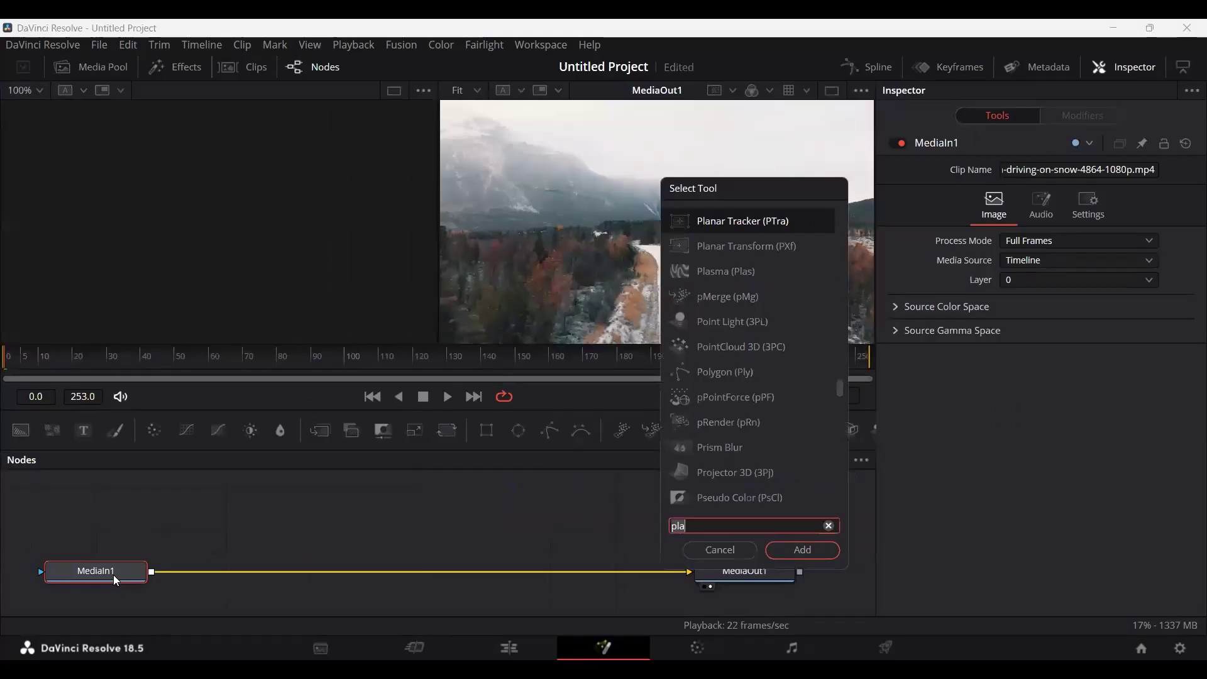
pyautogui.press('Return')
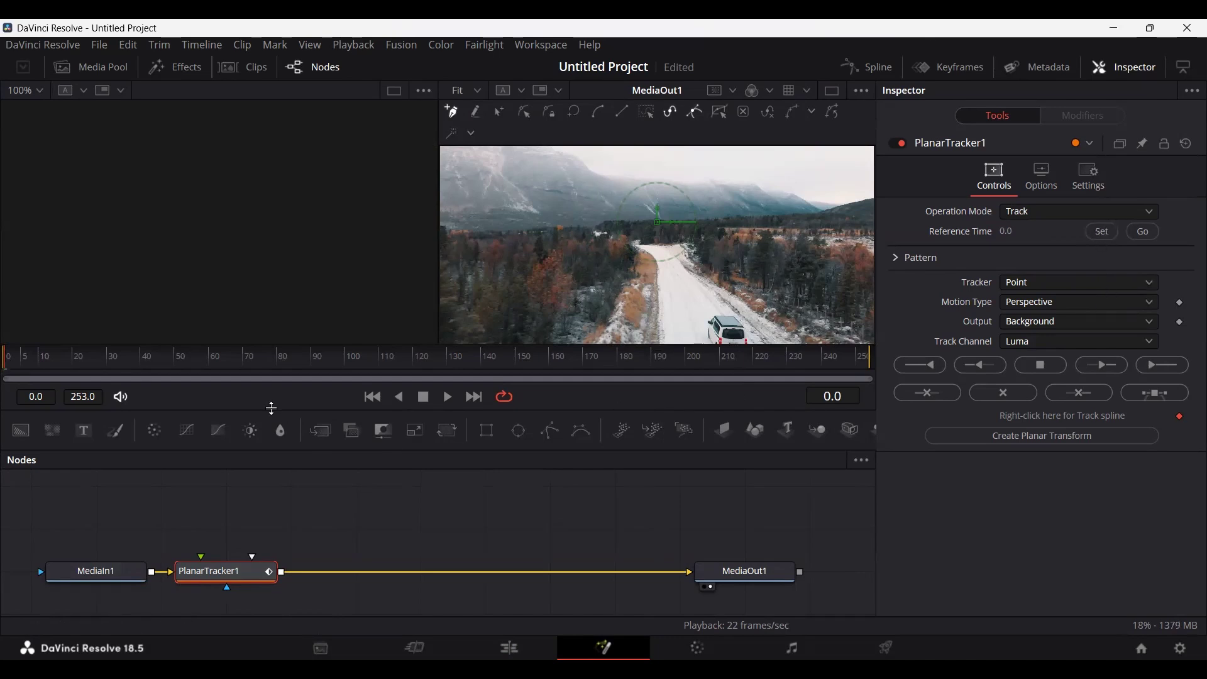
# Go to frame 70 and set the planar tracker to Hybrid Point/Area with Translation as the motion type
pyautogui.moveTo(183, 361); pyautogui.dragTo(242, 367)
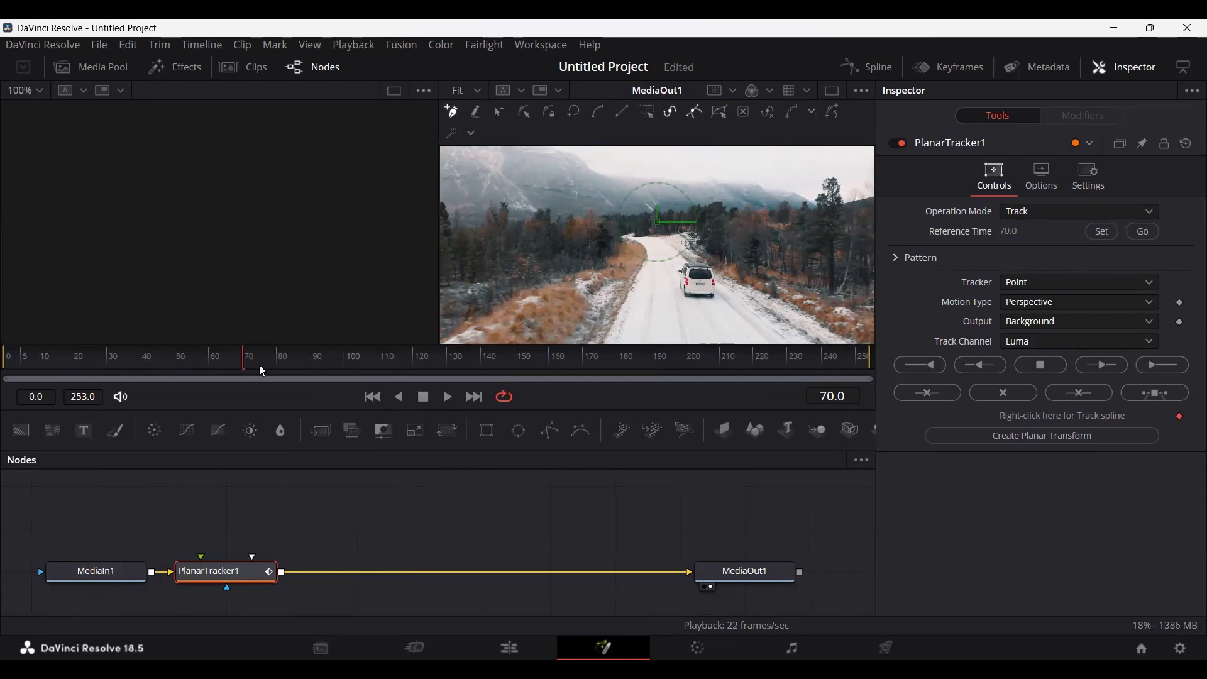
pyautogui.moveTo(266, 359); pyautogui.dragTo(244, 374)
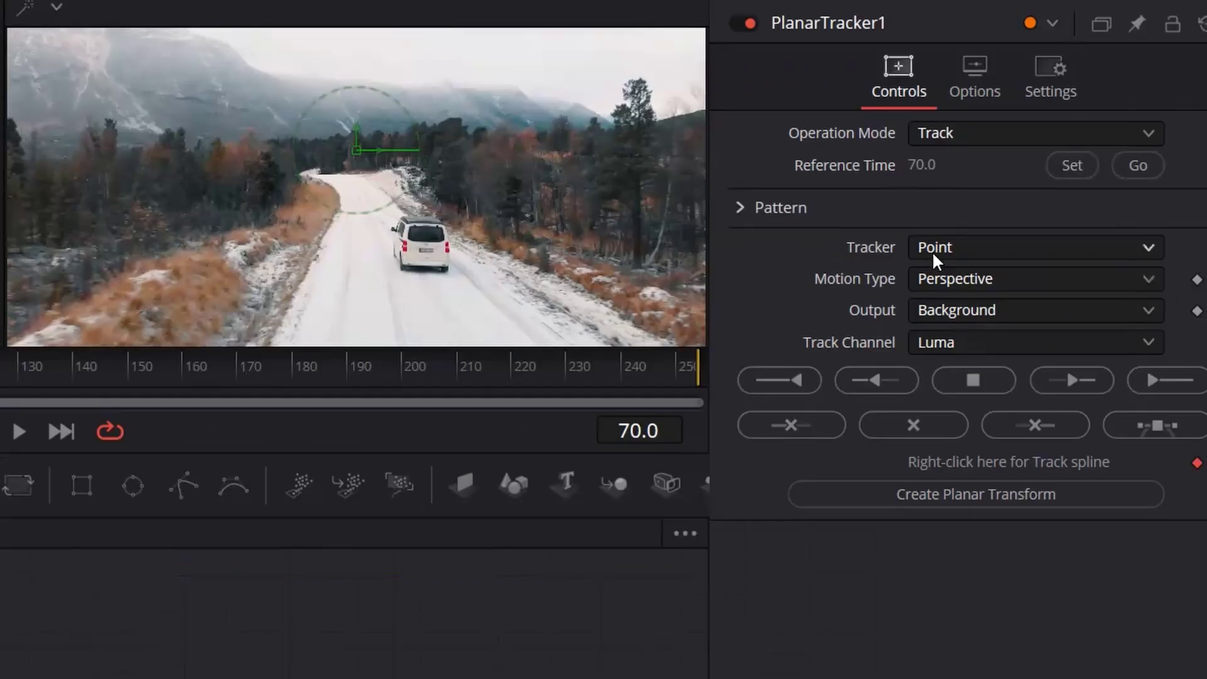
pyautogui.click(1015, 287)
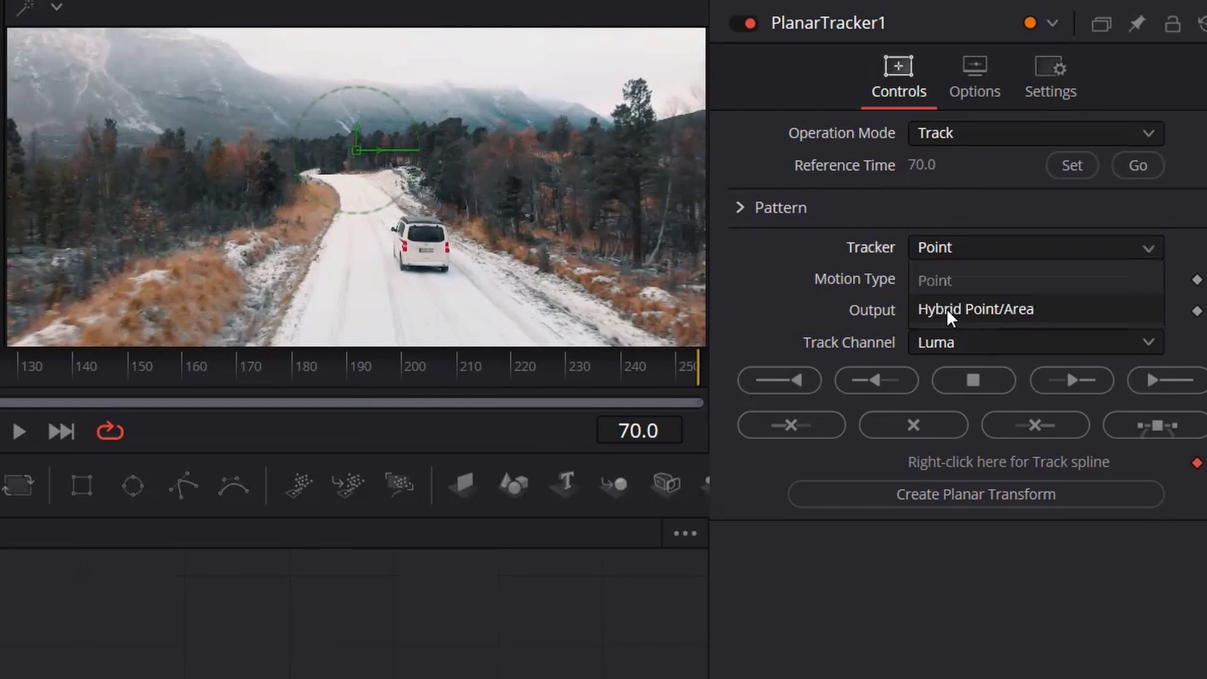
pyautogui.click(945, 307)
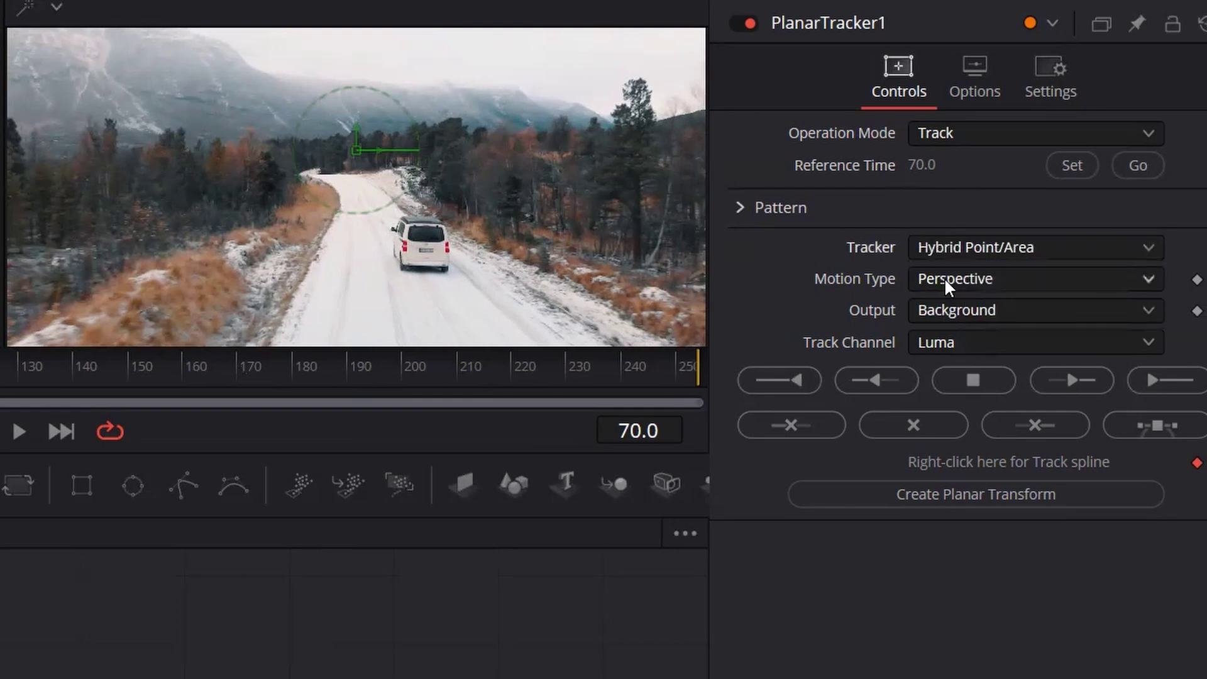
pyautogui.click(956, 281)
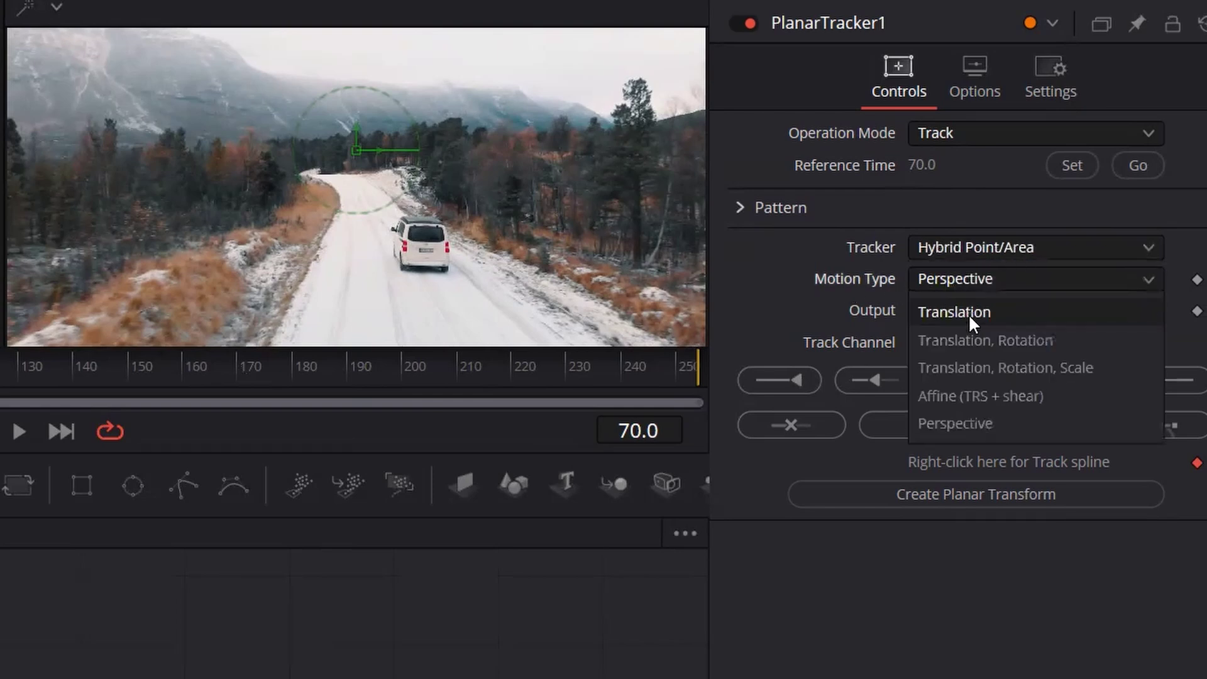
pyautogui.click(968, 314)
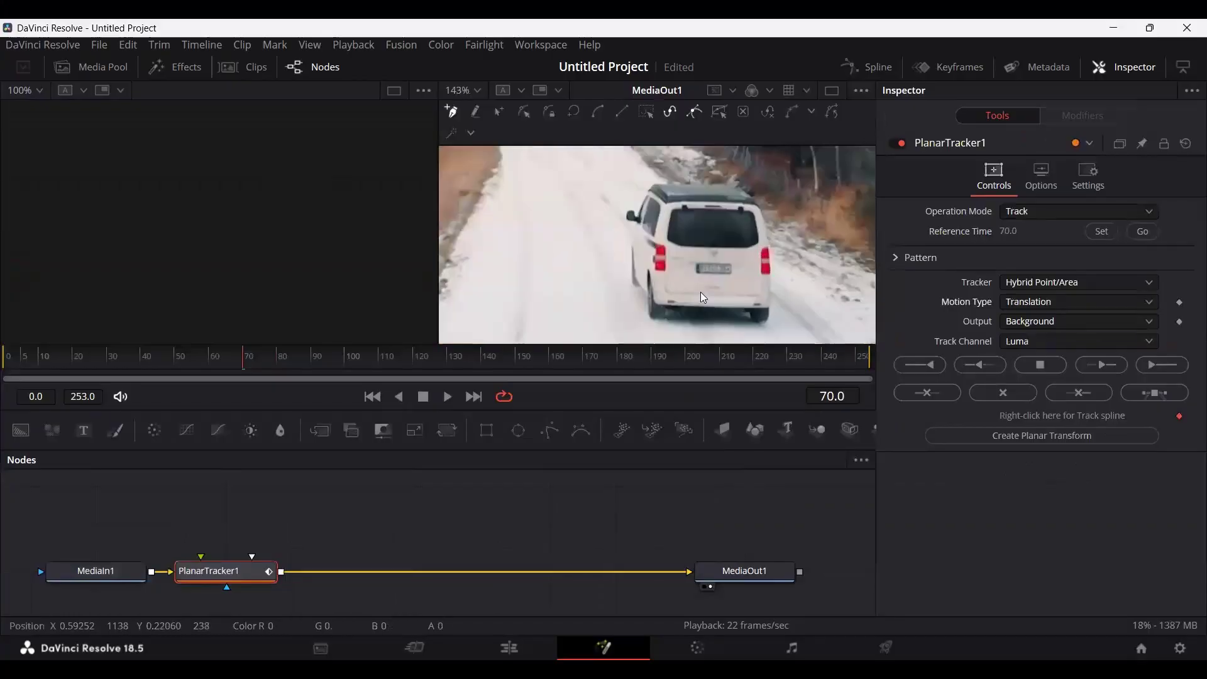
# Draw a closed tracking outline around the rear of the white van at frame 70
pyautogui.click(716, 308)
pyautogui.click(650, 304)
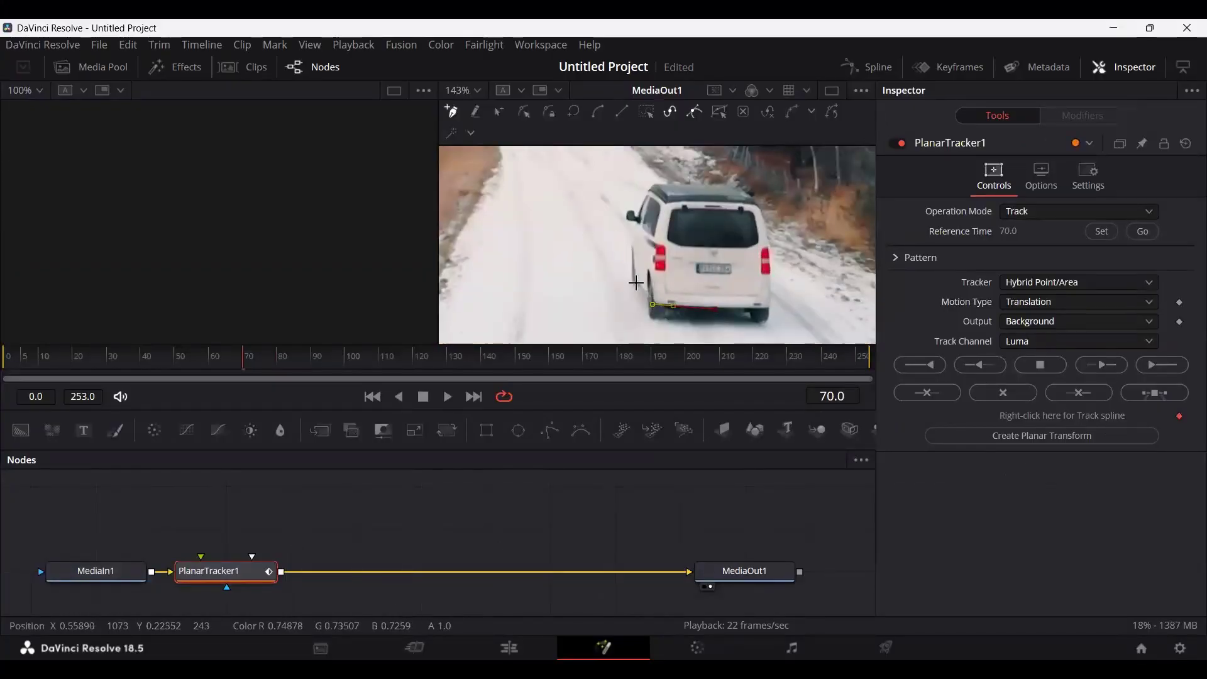
pyautogui.click(634, 282)
pyautogui.click(637, 242)
pyautogui.click(637, 223)
pyautogui.click(654, 187)
pyautogui.click(734, 186)
pyautogui.click(760, 208)
pyautogui.click(770, 251)
pyautogui.click(770, 310)
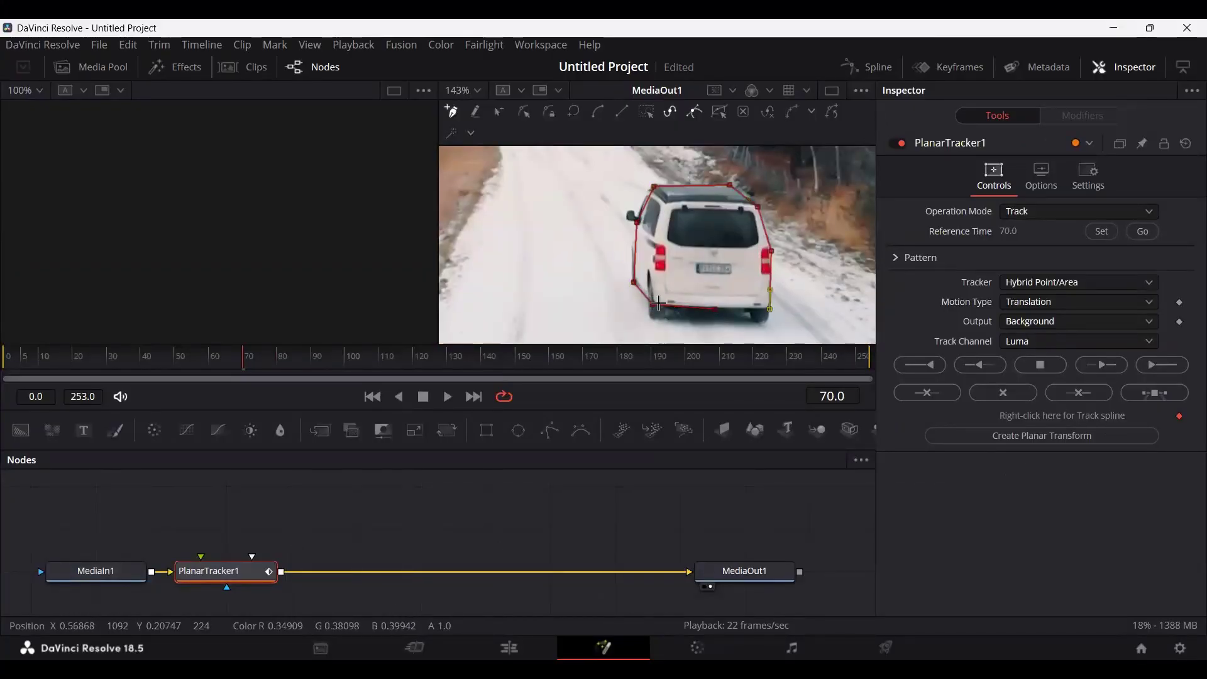
pyautogui.scroll(5, 703, 313)
pyautogui.click(733, 301)
pyautogui.scroll(-10, 698, 305)
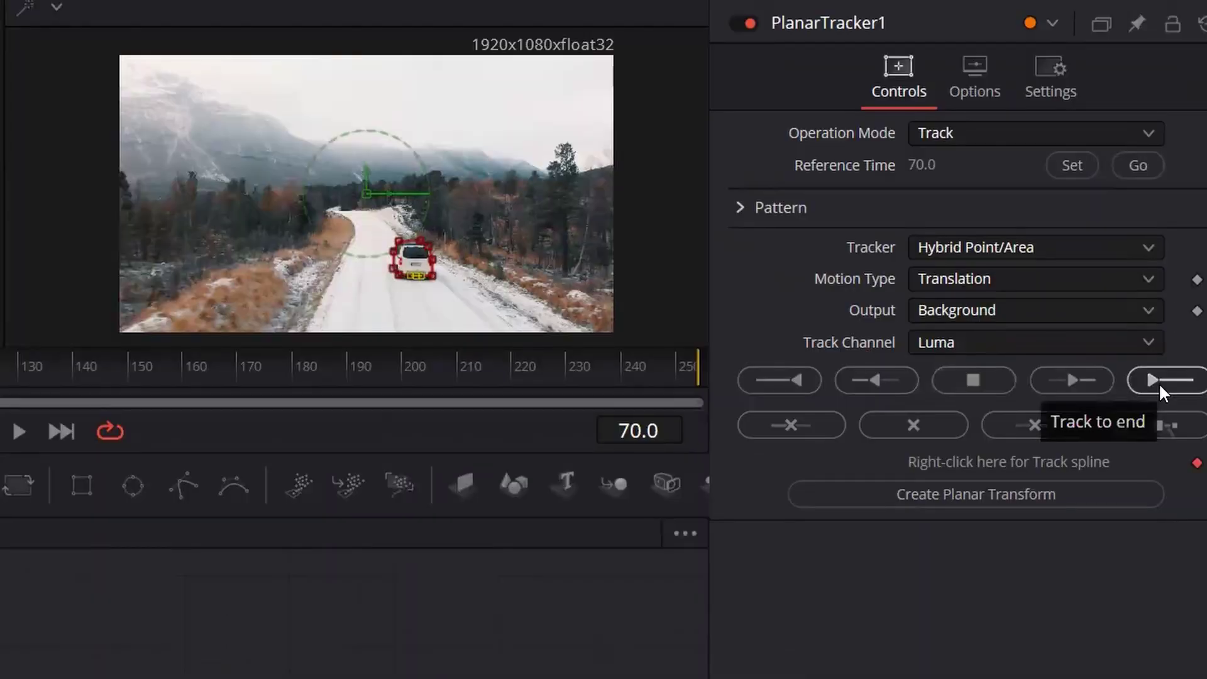
# Track the outlined van to the end of the clip and create a Planar Transform from the track
pyautogui.click(1159, 381)
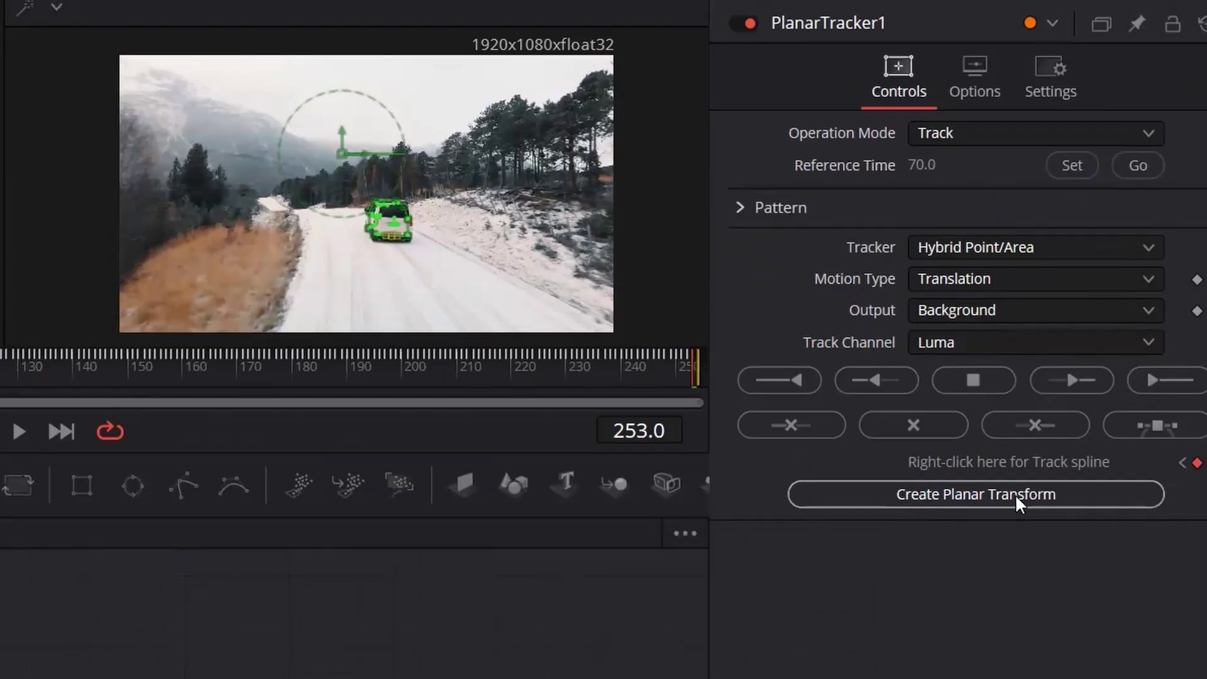
pyautogui.click(1018, 448)
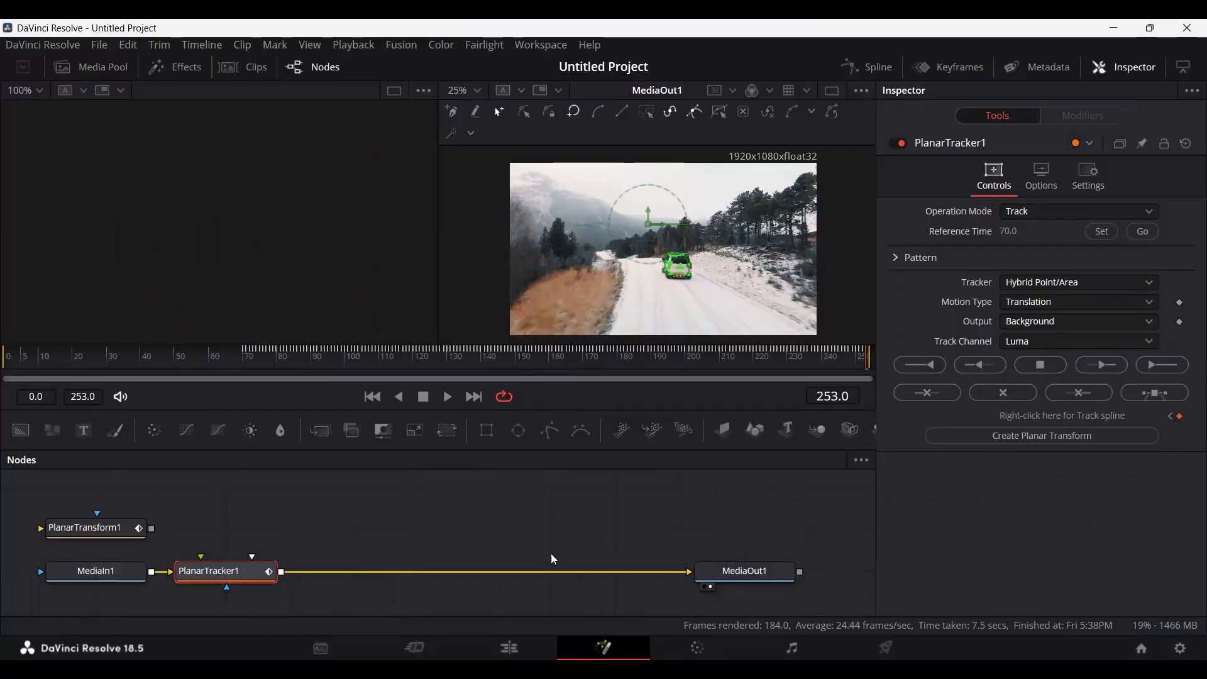
# Move the PlanarTransform1 node above the line between tracker and output, and disable PlanarTracker1
pyautogui.click(96, 531)
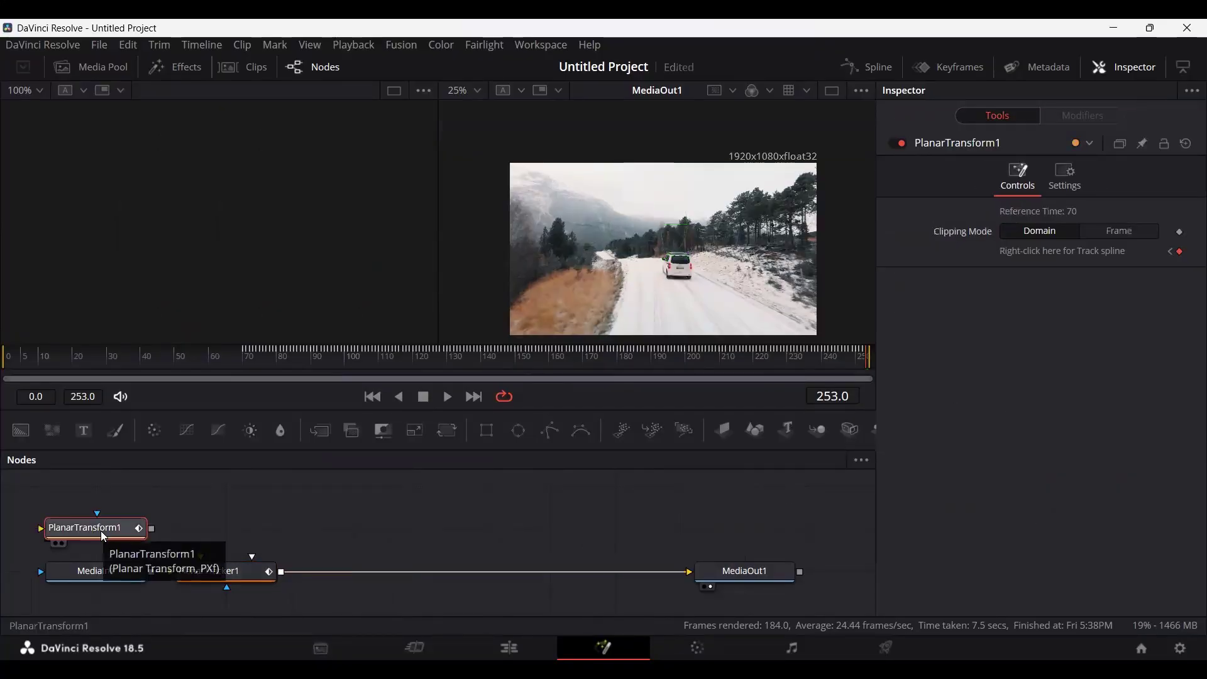
pyautogui.moveTo(103, 532); pyautogui.dragTo(393, 528)
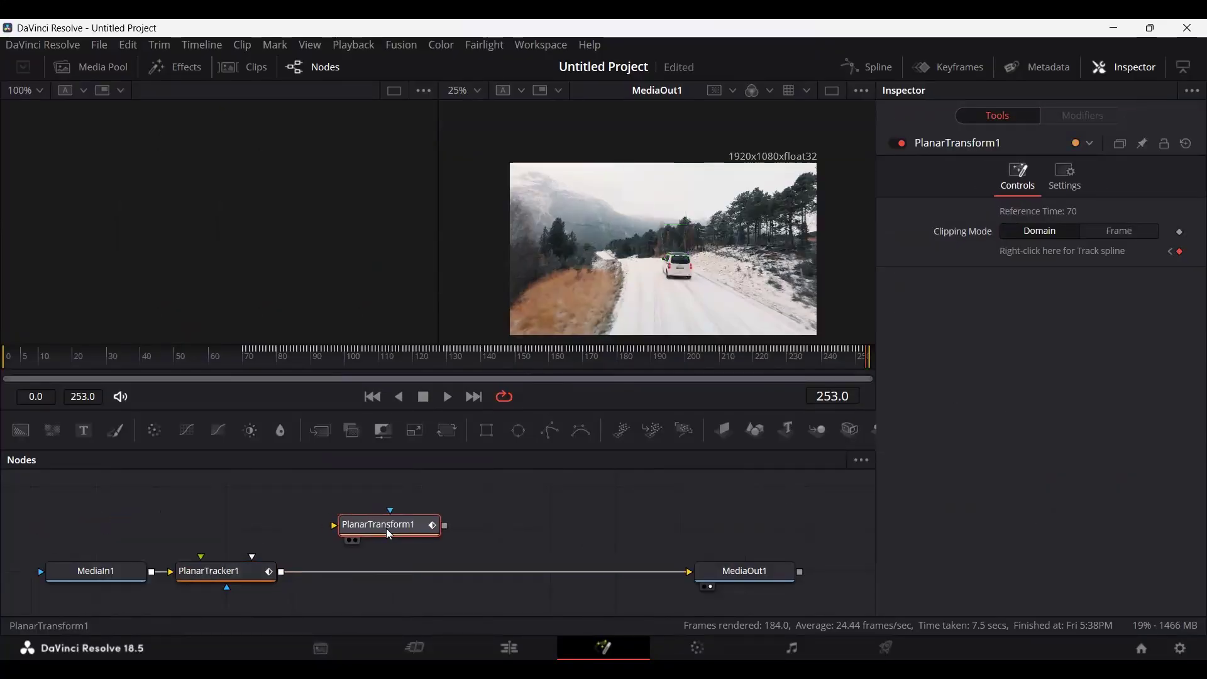
pyautogui.click(218, 584)
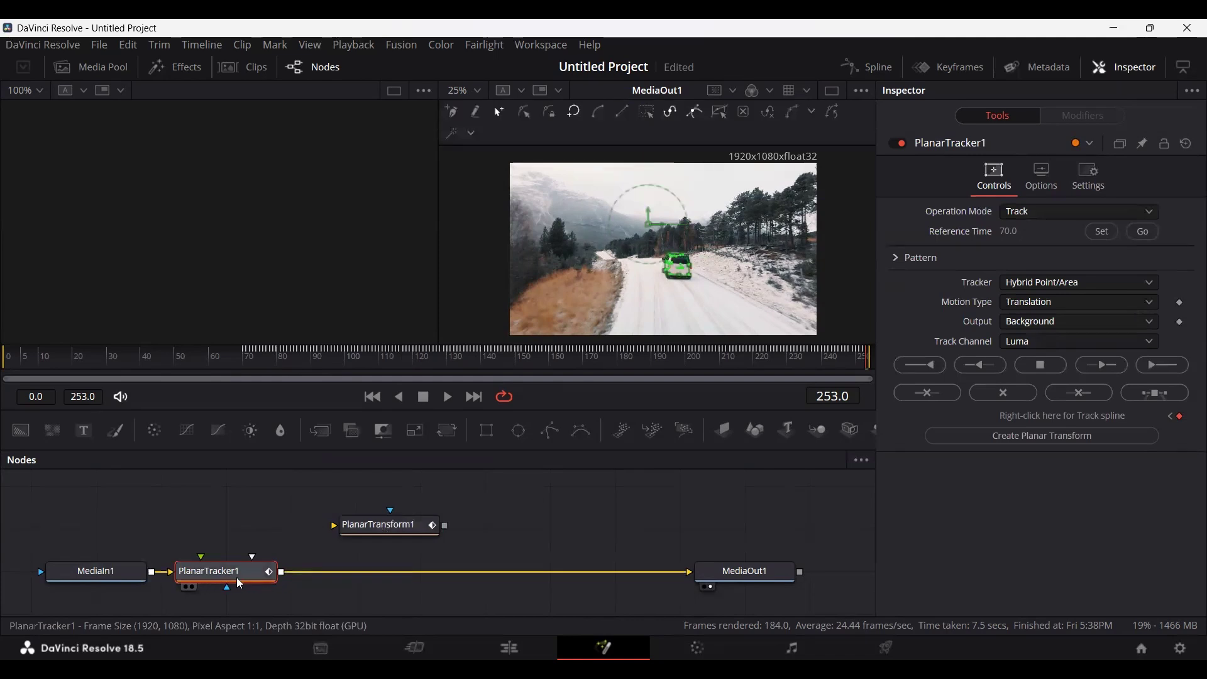
pyautogui.click(900, 145)
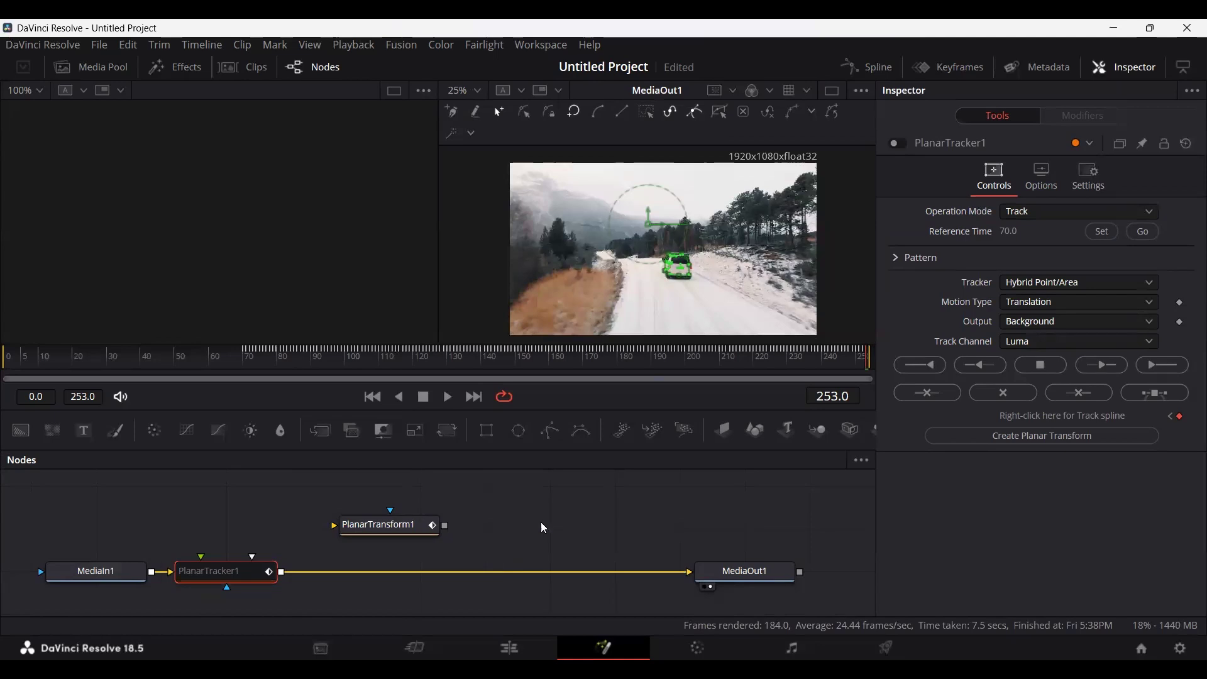
# Insert a Merge node between PlanarTracker1 and MediaOut1, and connect PlanarTransform1 above it as its foreground
pyautogui.moveTo(321, 430); pyautogui.dragTo(452, 569)
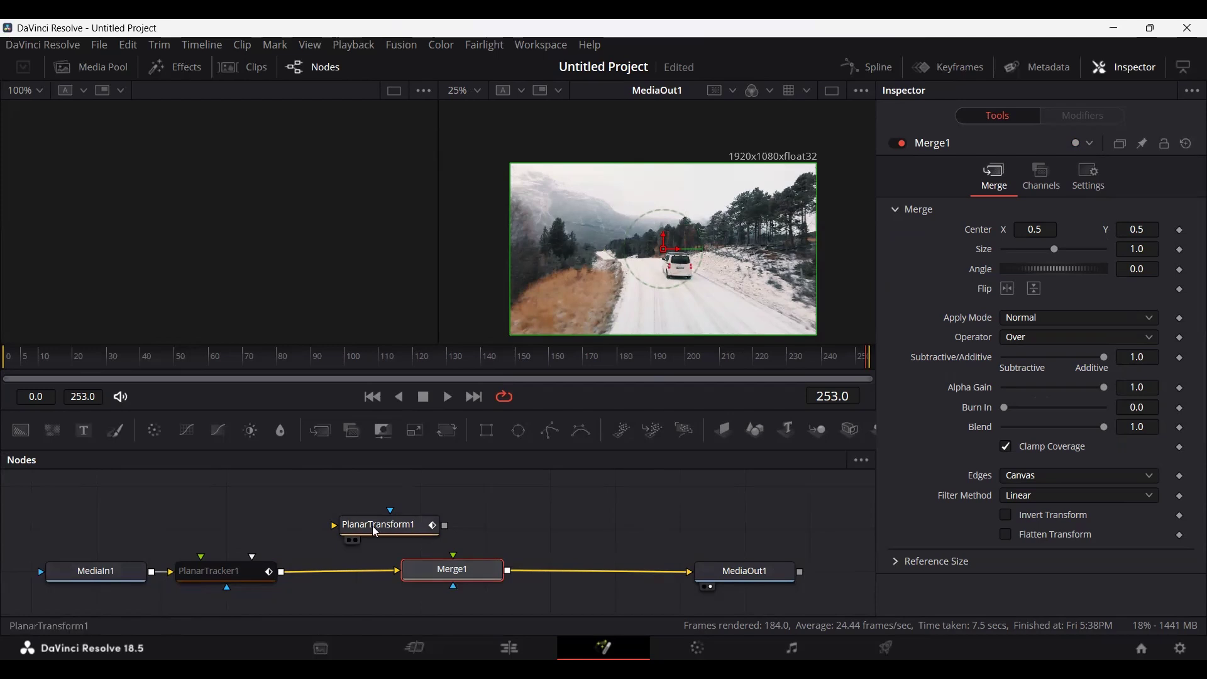
pyautogui.moveTo(372, 526); pyautogui.dragTo(428, 507)
pyautogui.moveTo(501, 506); pyautogui.dragTo(488, 567)
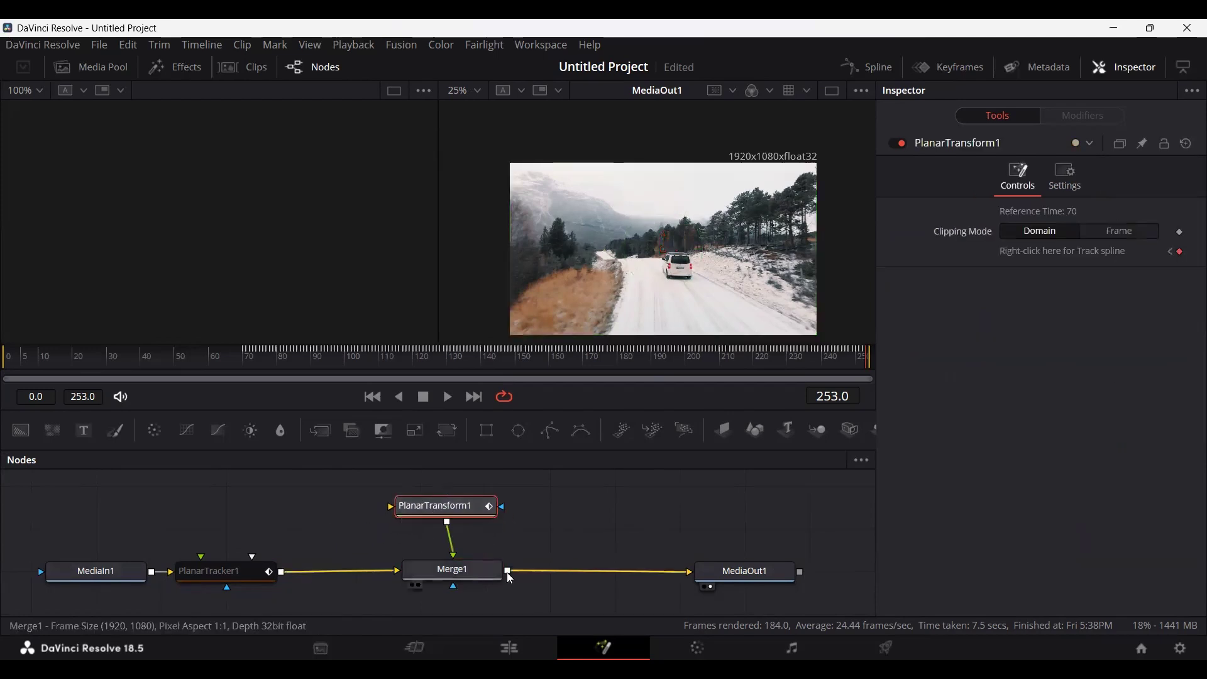
pyautogui.moveTo(472, 510); pyautogui.dragTo(478, 531)
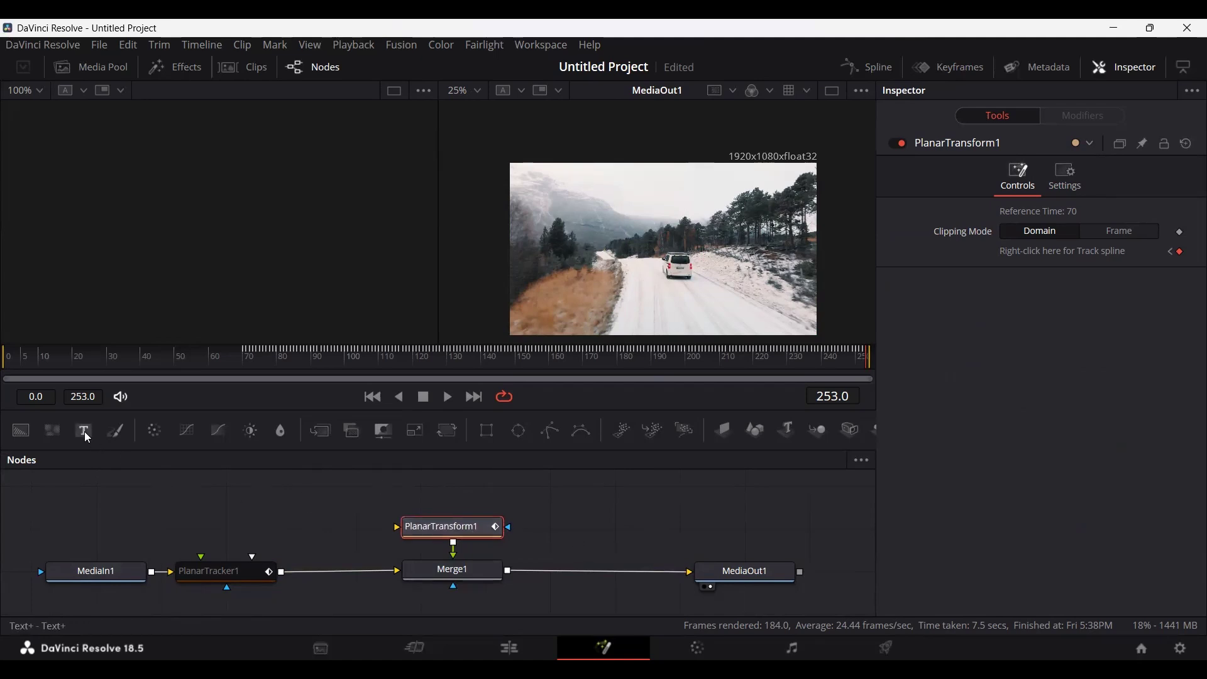
# Add a Text+ node feeding PlanarTransform1 and enter the test text "ghuiguy"
pyautogui.moveTo(219, 514); pyautogui.dragTo(444, 528)
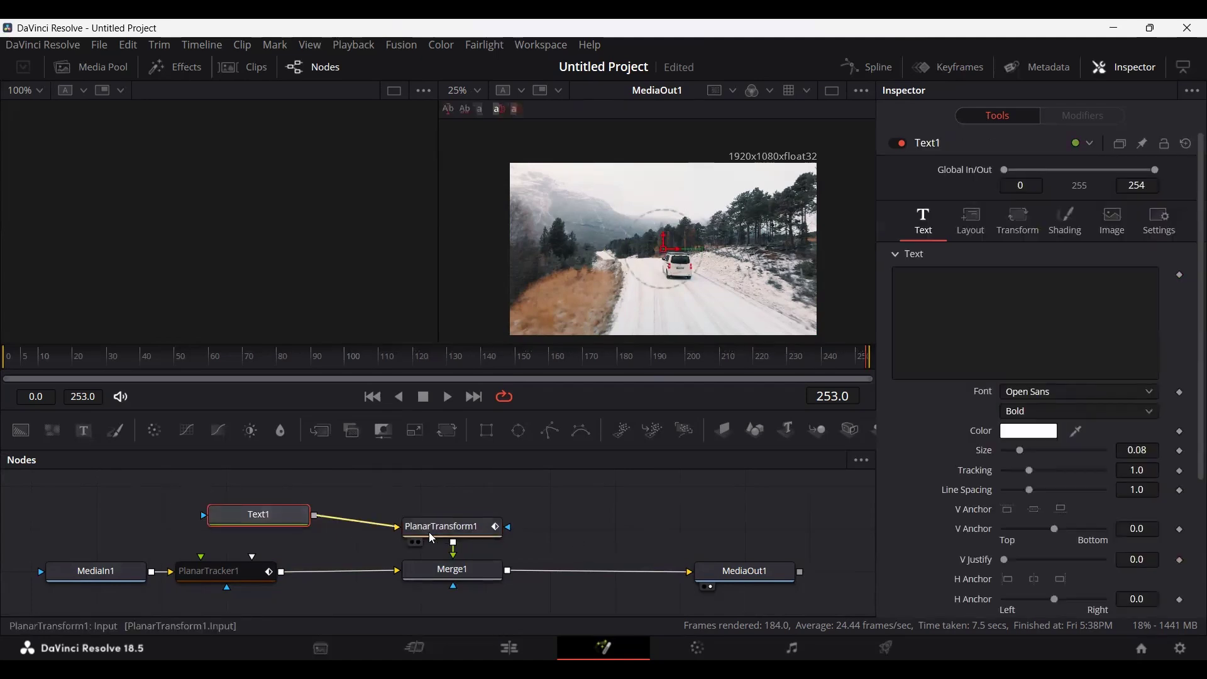
pyautogui.click(991, 327)
pyautogui.write('ghuiguy')
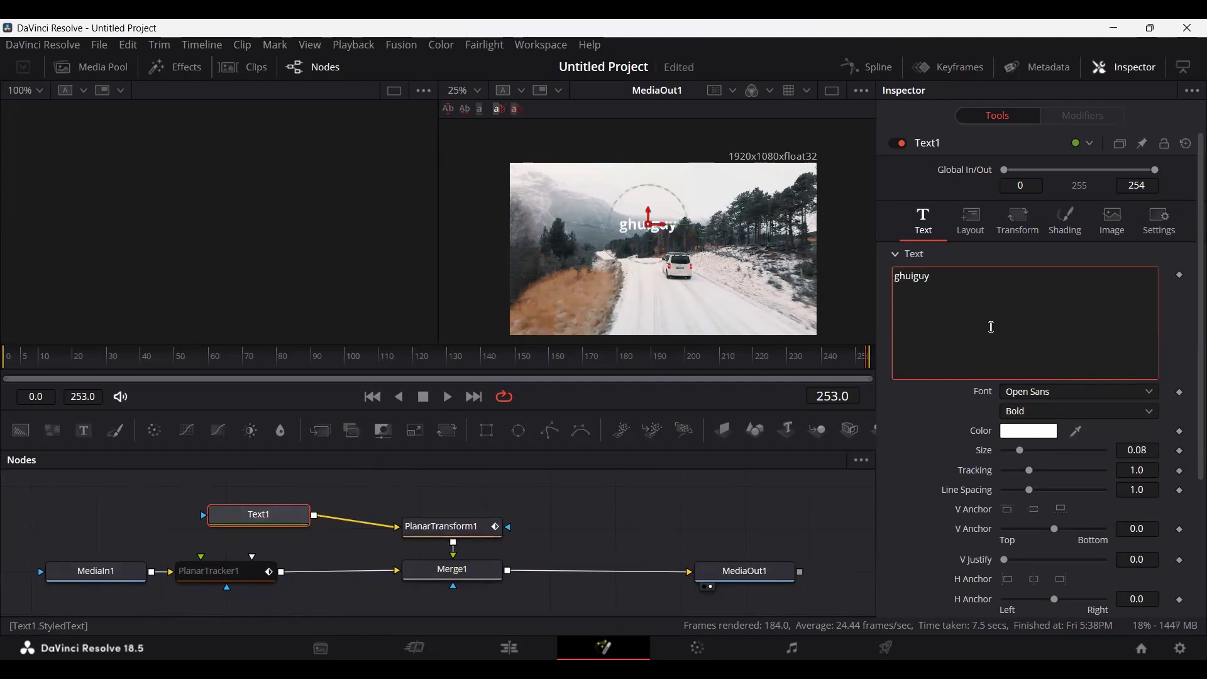
# Play back the composition to check how the test text follows the van
pyautogui.click(592, 513)
pyautogui.press('space')
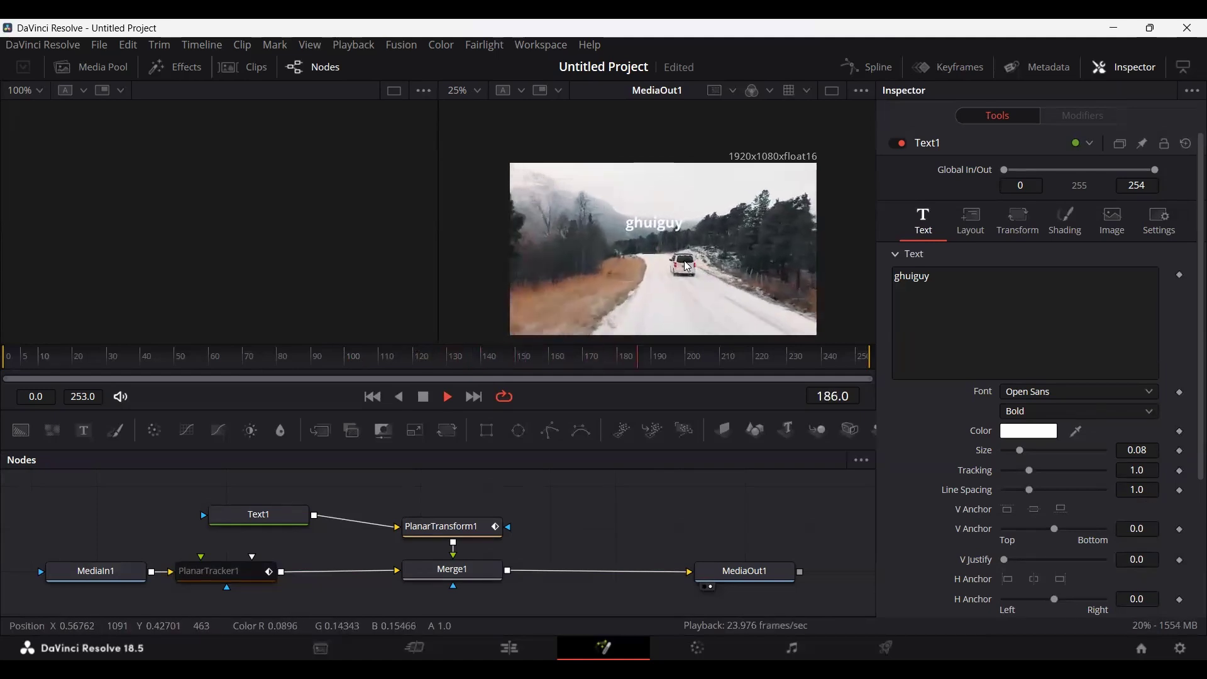
pyautogui.press('space')
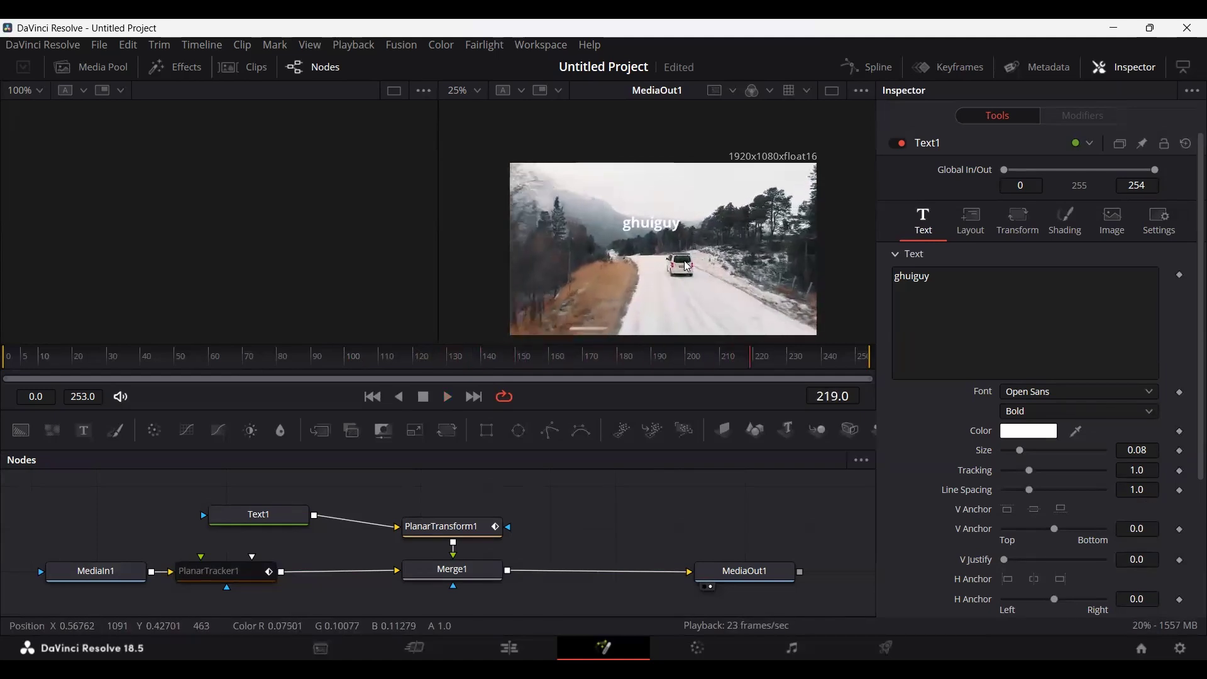
# Return to frame 70 and delete the Text1 node
pyautogui.moveTo(31, 373); pyautogui.dragTo(243, 365)
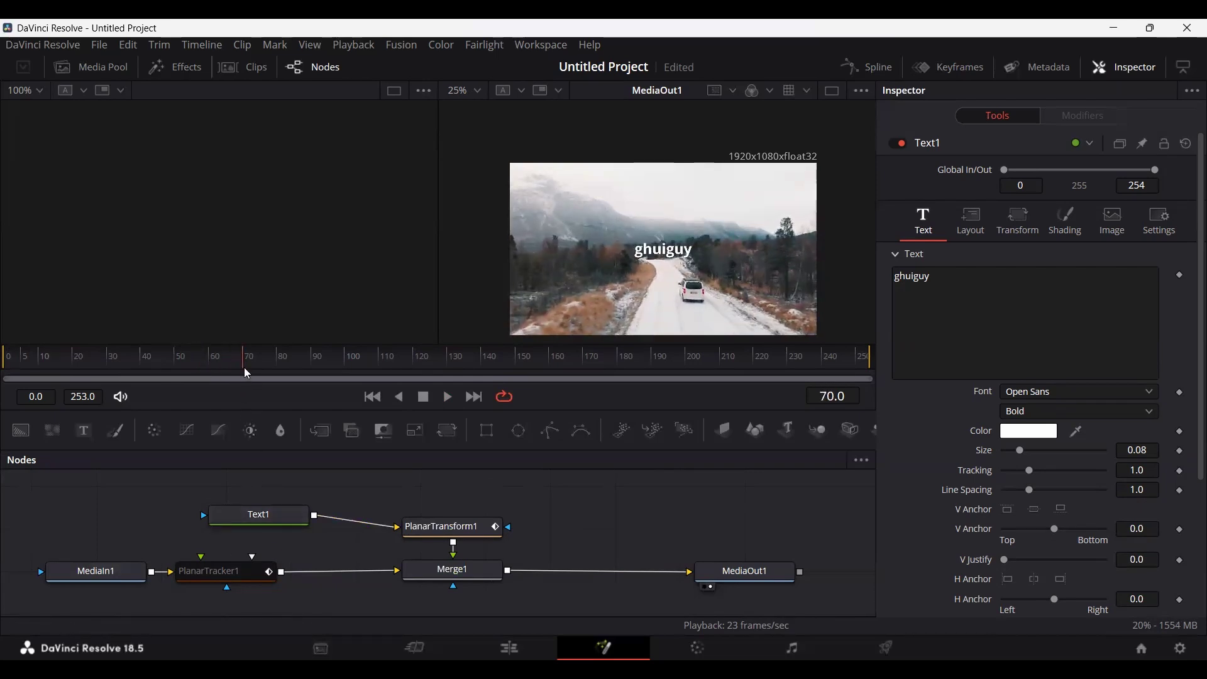
pyautogui.click(301, 522)
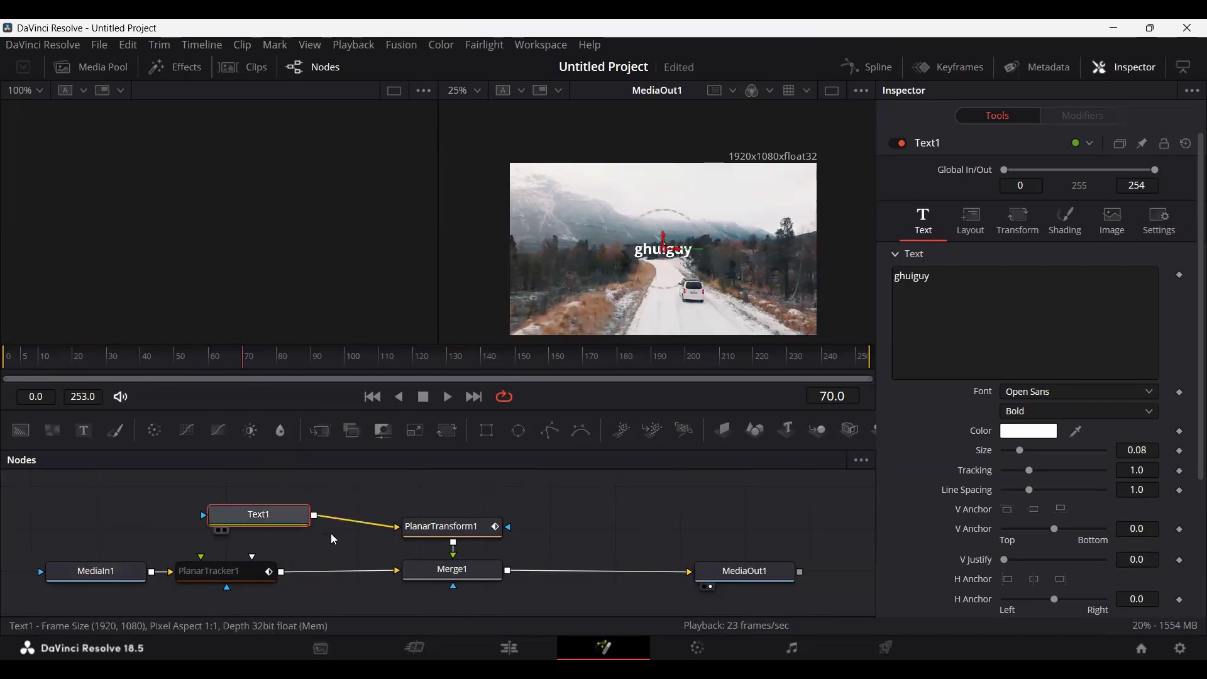
pyautogui.press('Delete')
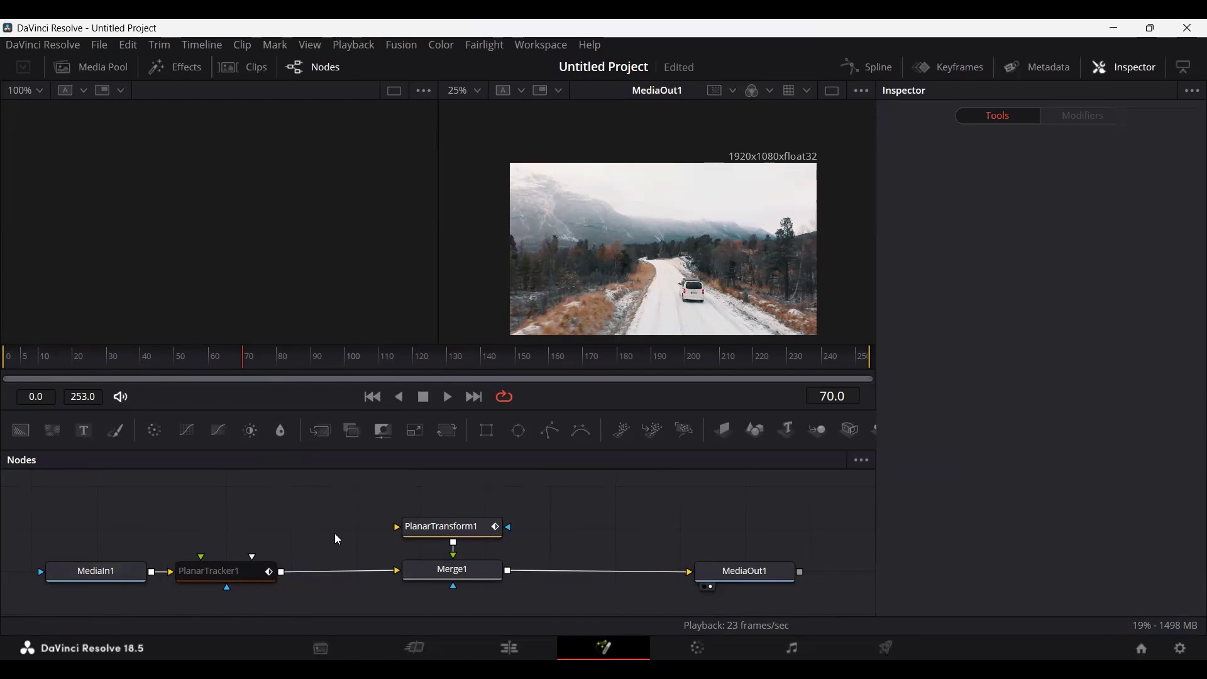
# Add a second Merge node and connect its output to the input of PlanarTransform1
pyautogui.moveTo(320, 430); pyautogui.dragTo(401, 527)
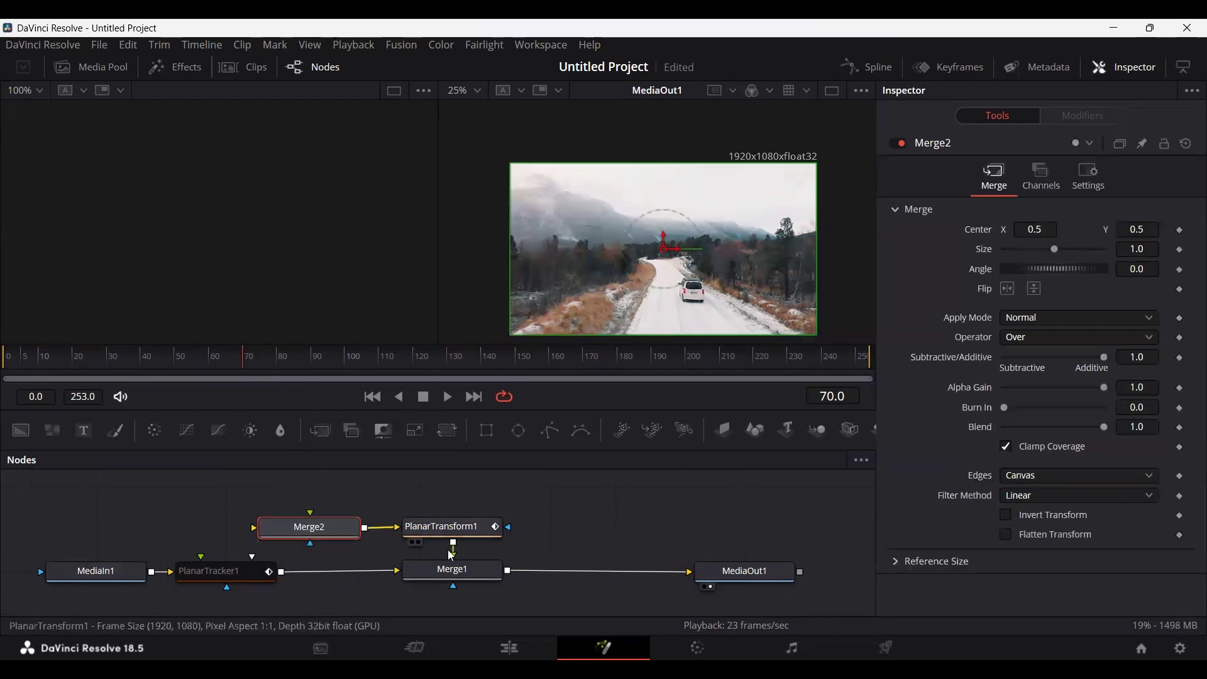
pyautogui.moveTo(308, 532); pyautogui.dragTo(309, 529)
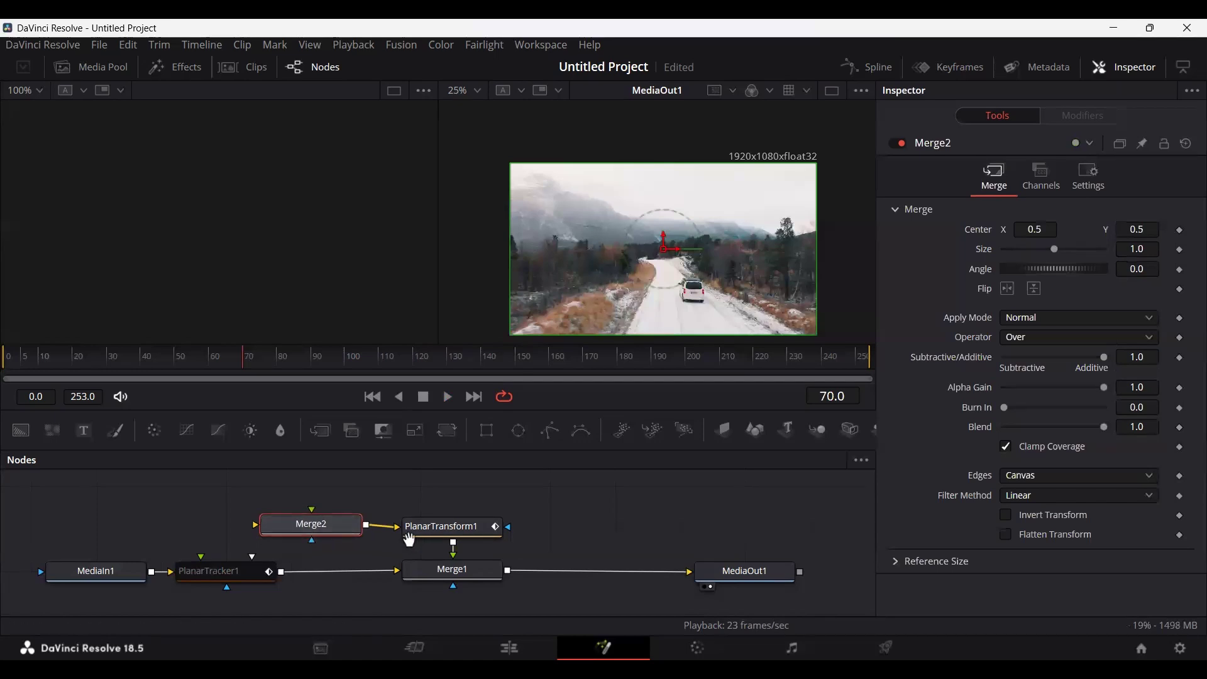
# Add a Background node connected to Merge2 and set its colour to dark blue with Blue at 0.126
pyautogui.moveTo(409, 539); pyautogui.dragTo(419, 601)
pyautogui.moveTo(21, 430); pyautogui.dragTo(318, 588)
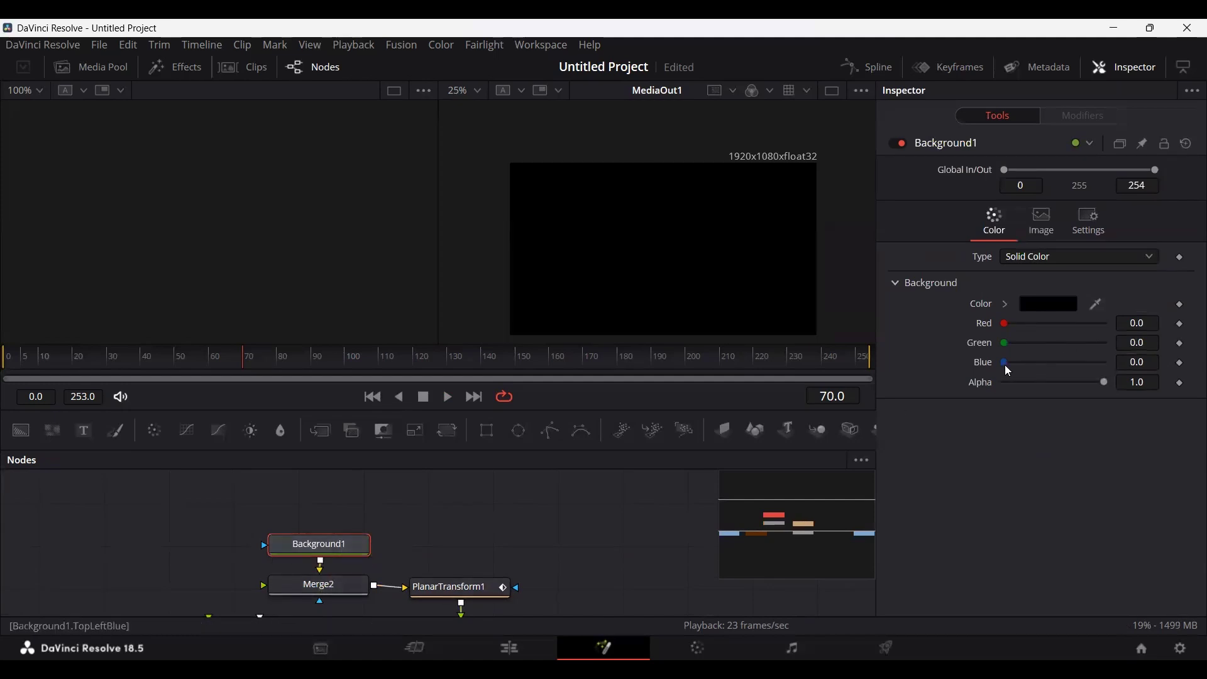
pyautogui.moveTo(1019, 364); pyautogui.dragTo(1016, 365)
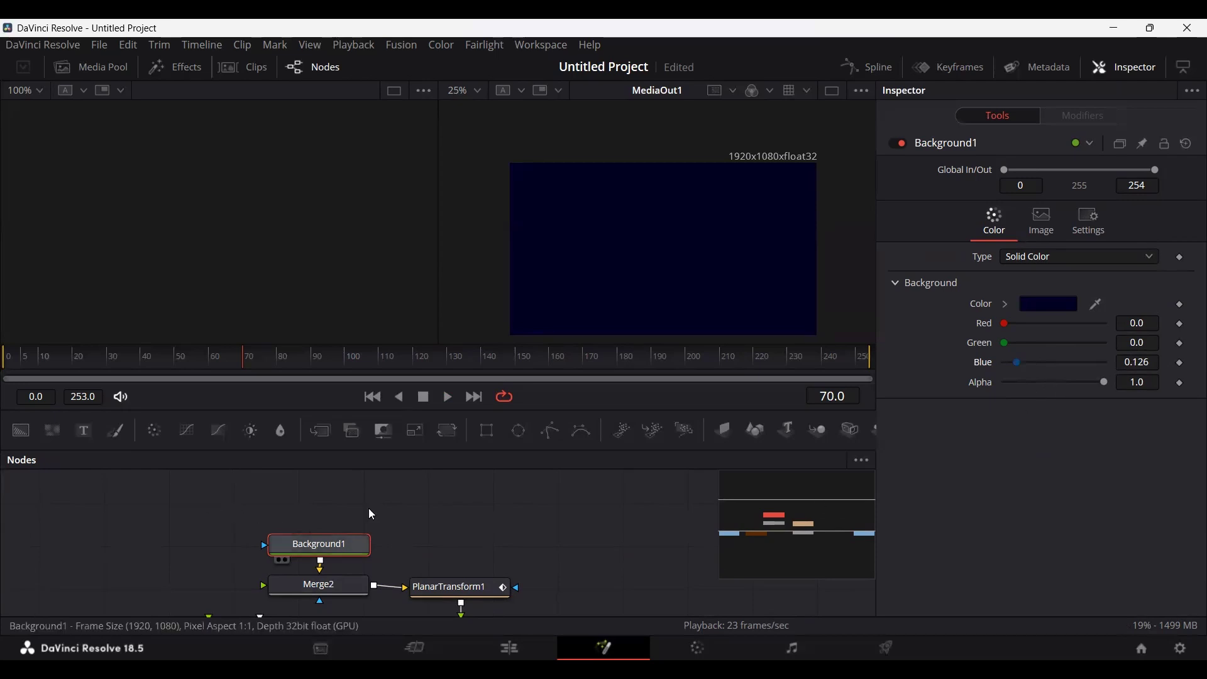
# Mask Background1 with a Rectangle node about 0.394 wide and 0.142 high with a corner radius of 1.0
pyautogui.moveTo(487, 430); pyautogui.dragTo(319, 548)
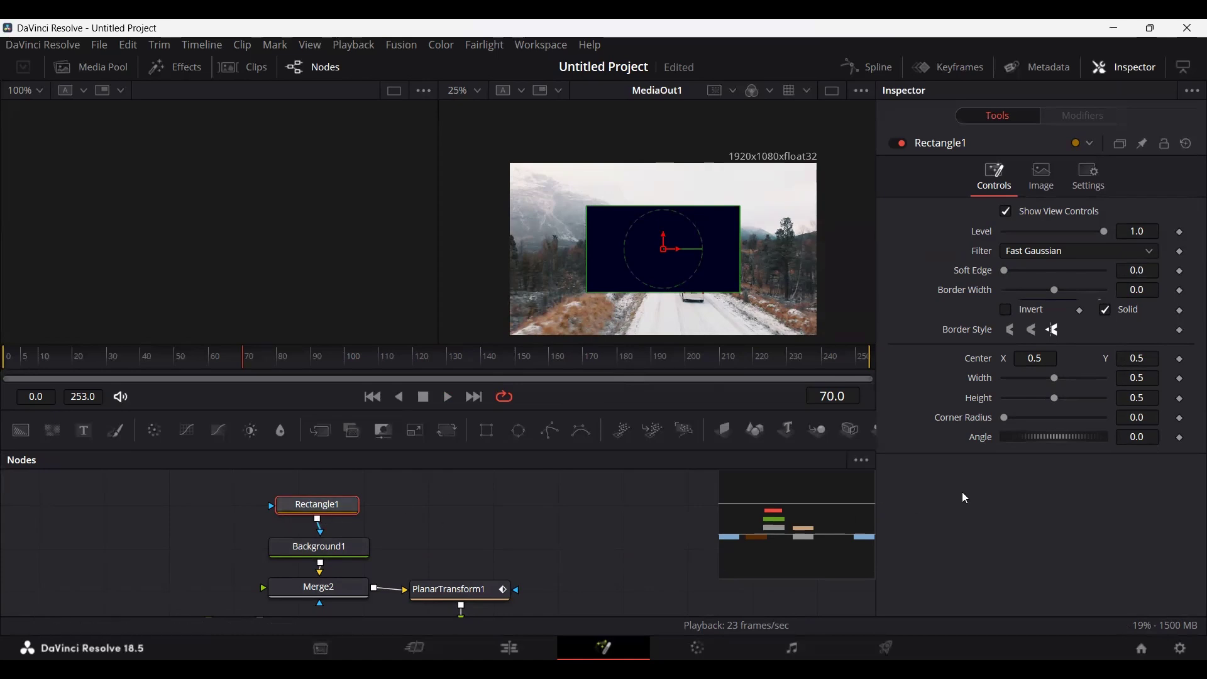
pyautogui.moveTo(1055, 378); pyautogui.dragTo(1069, 416)
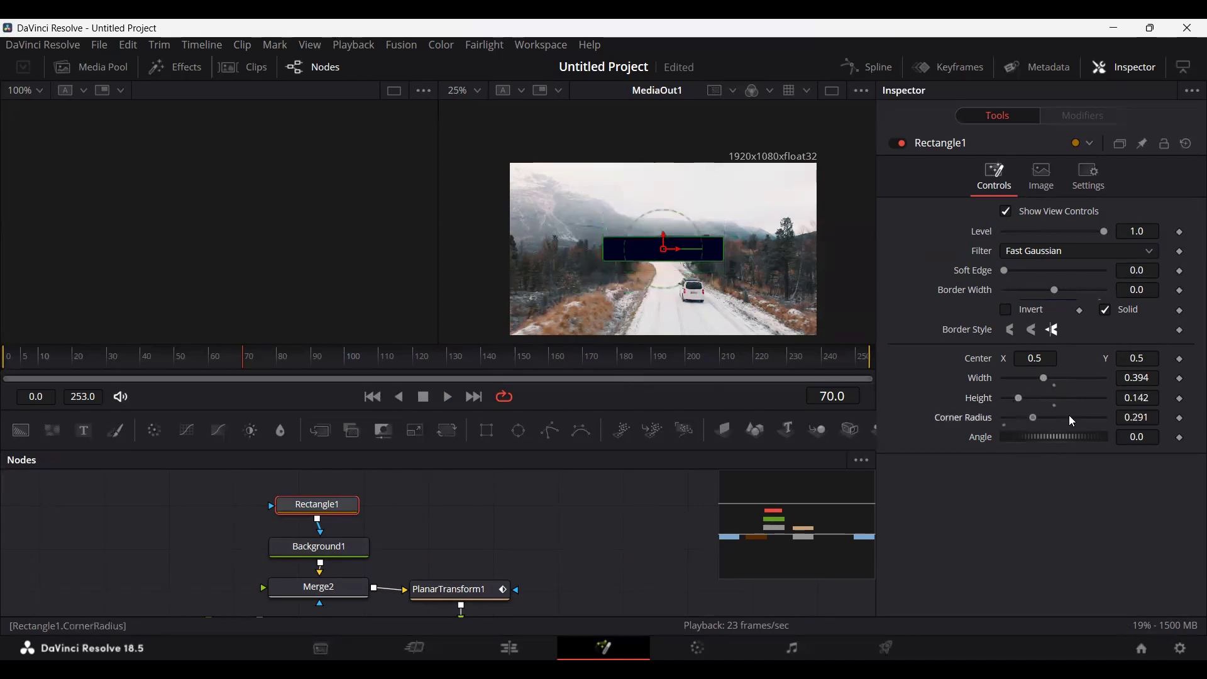
pyautogui.click(404, 504)
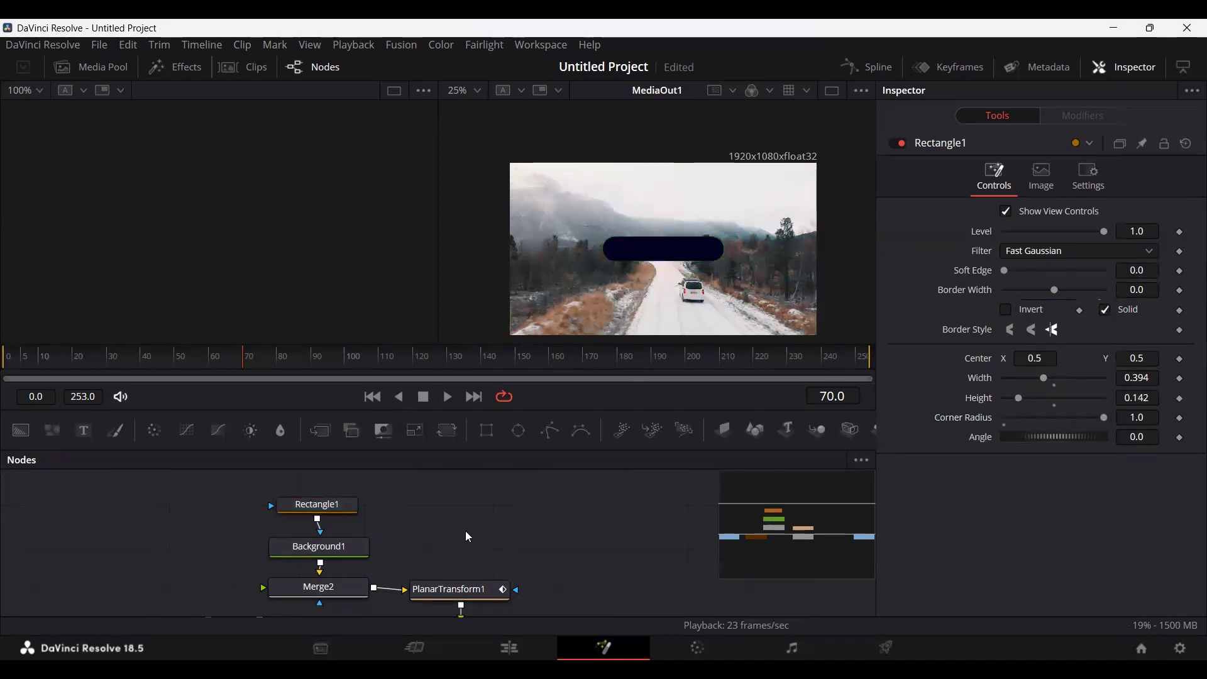
# Move Rectangle1's center to about X 0.433, Y 0.495 and reduce it to width 0.326 and height 0.104
pyautogui.click(334, 504)
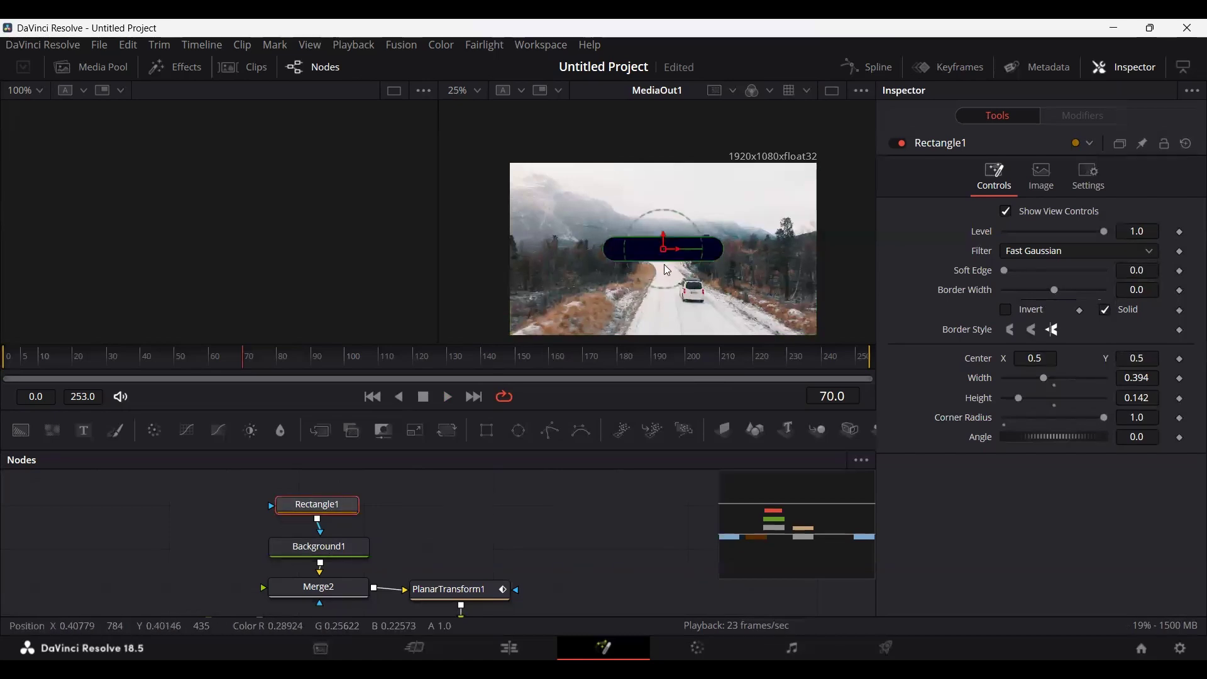
pyautogui.moveTo(663, 250); pyautogui.dragTo(643, 250)
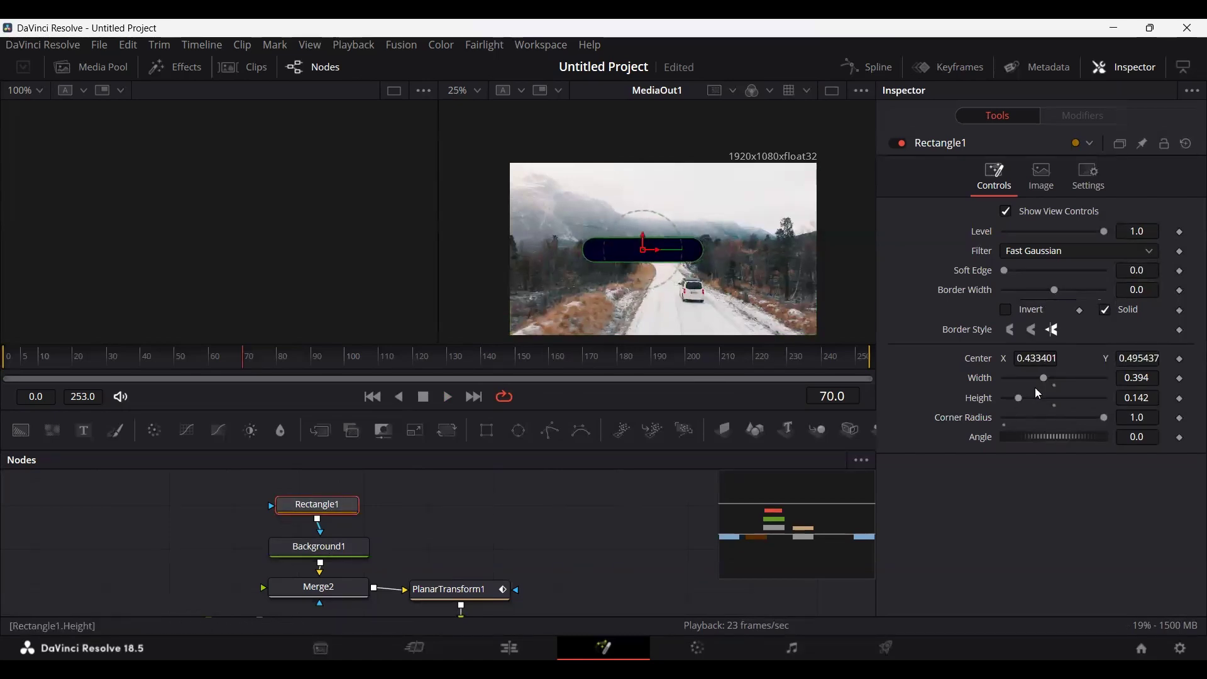
pyautogui.moveTo(1044, 378); pyautogui.dragTo(1042, 378)
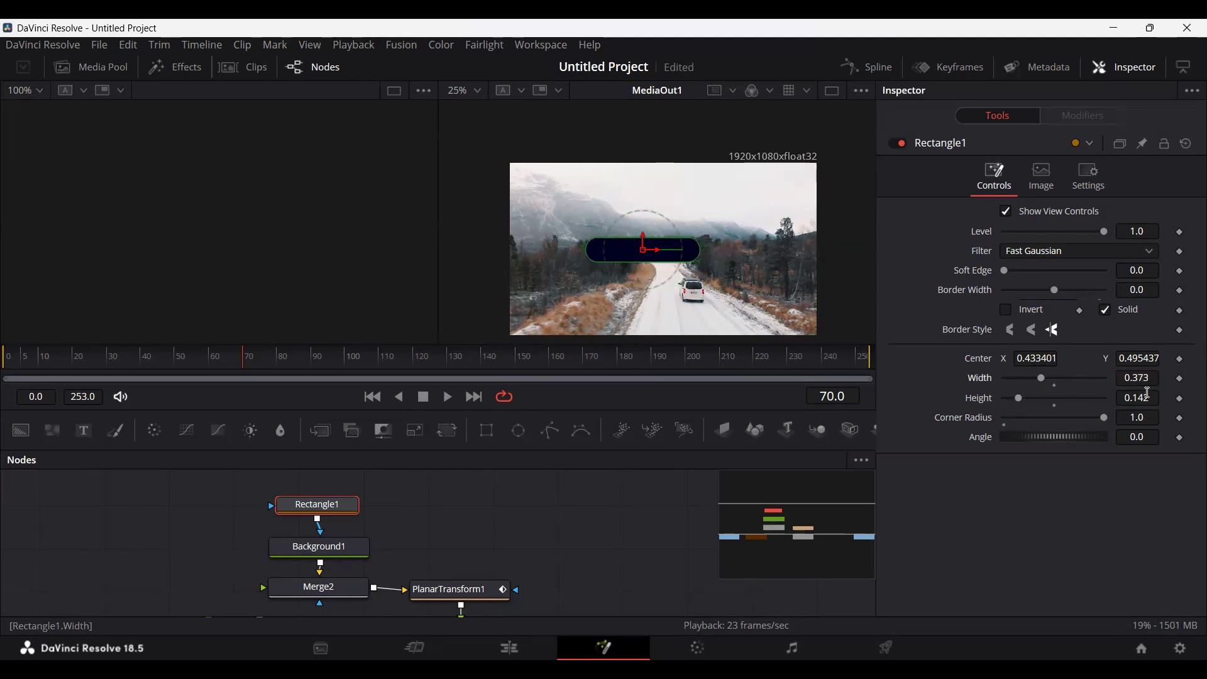
pyautogui.moveTo(1148, 393); pyautogui.dragTo(1136, 381)
pyautogui.click(513, 514)
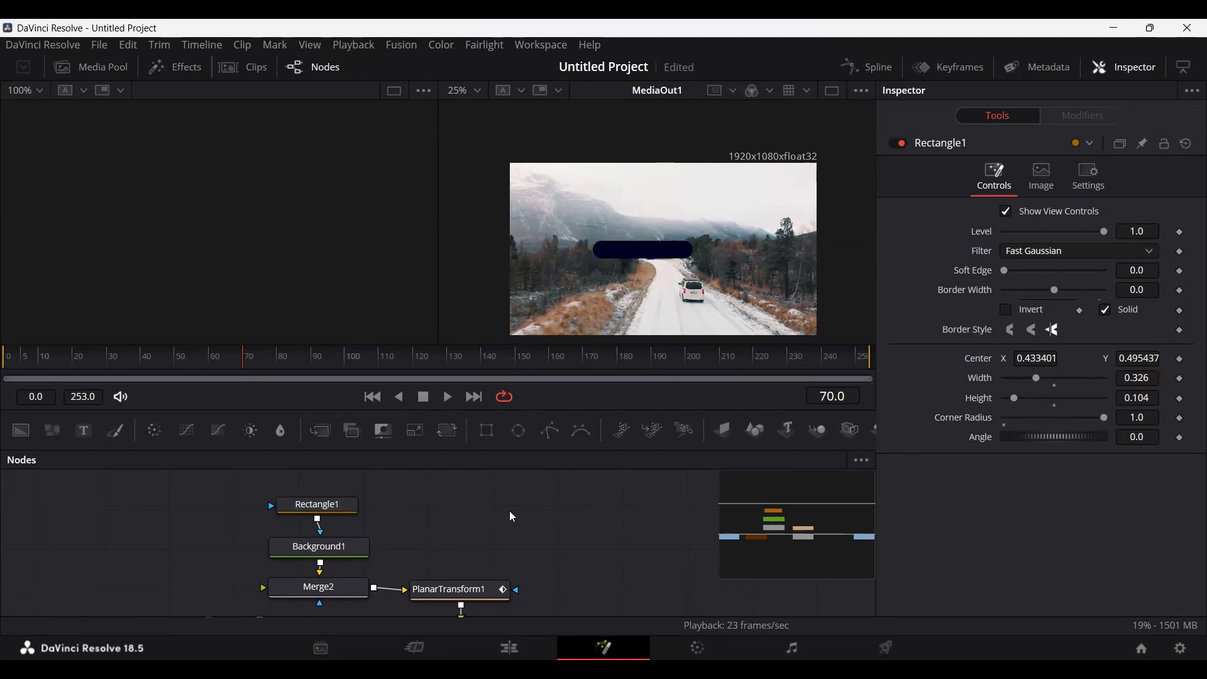
# Scrub to frame 116 and back to frame 70 to check how the bar follows the van
pyautogui.moveTo(293, 358); pyautogui.dragTo(400, 358)
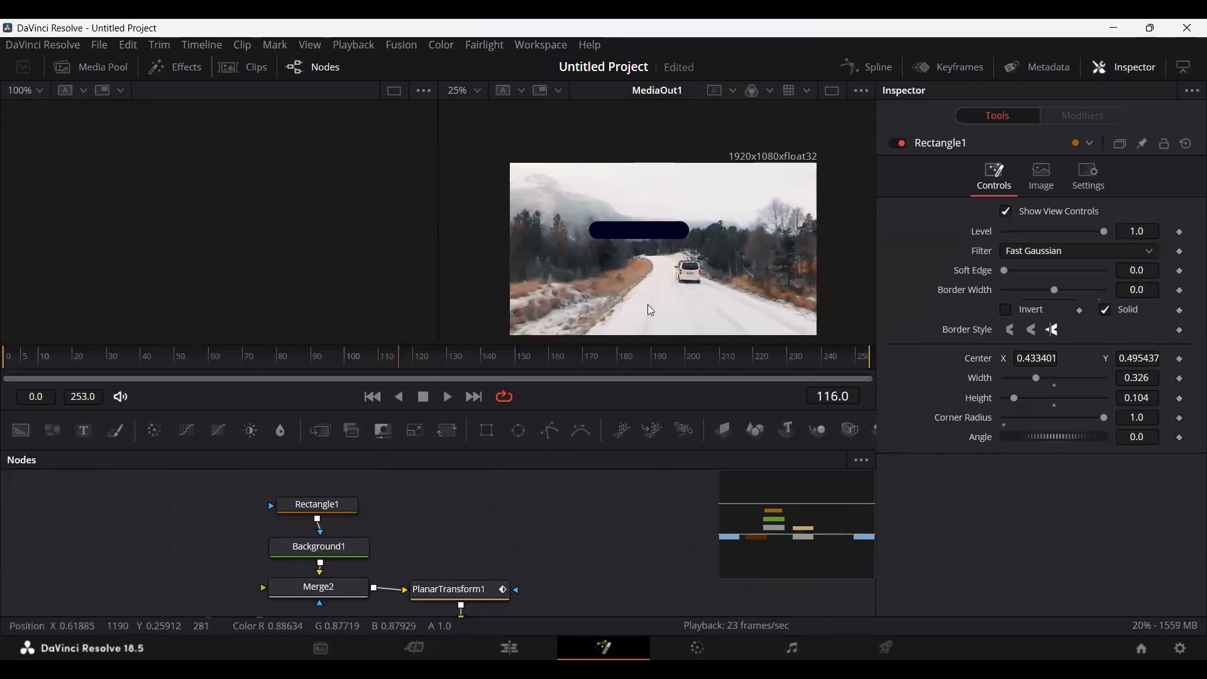
pyautogui.moveTo(280, 368); pyautogui.dragTo(246, 370)
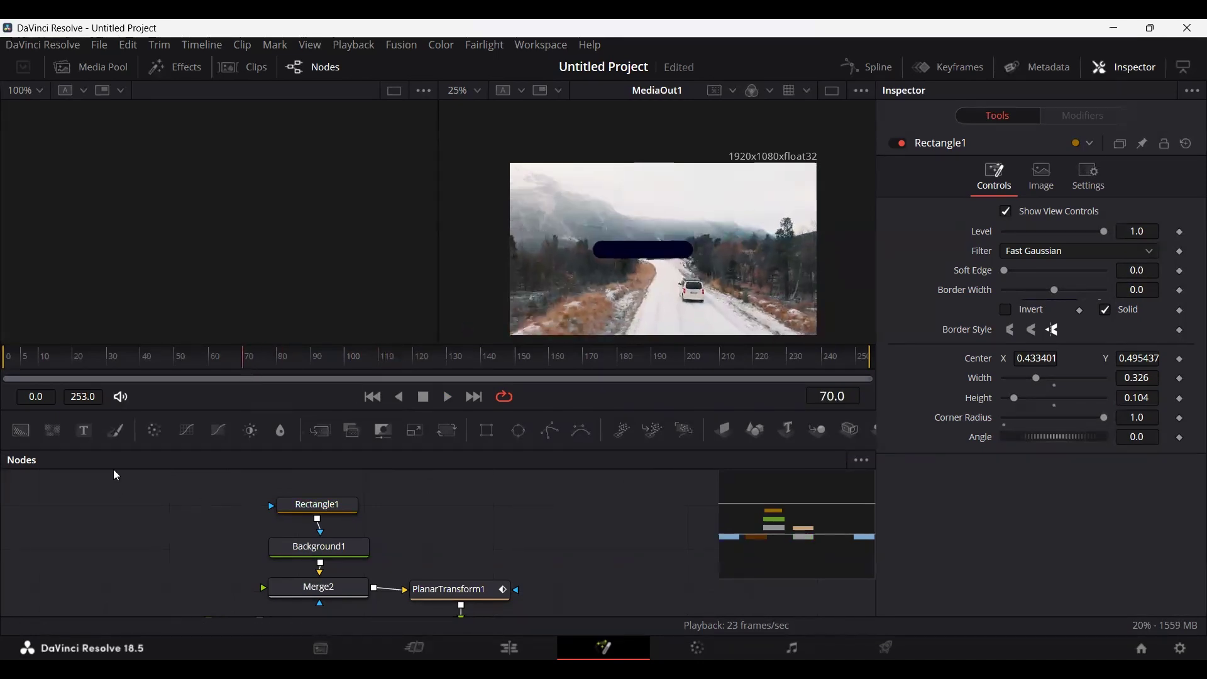
# Add a Text node feeding a new Merge3 node and connect Merge3's output to Merge2
pyautogui.moveTo(85, 428); pyautogui.dragTo(171, 511)
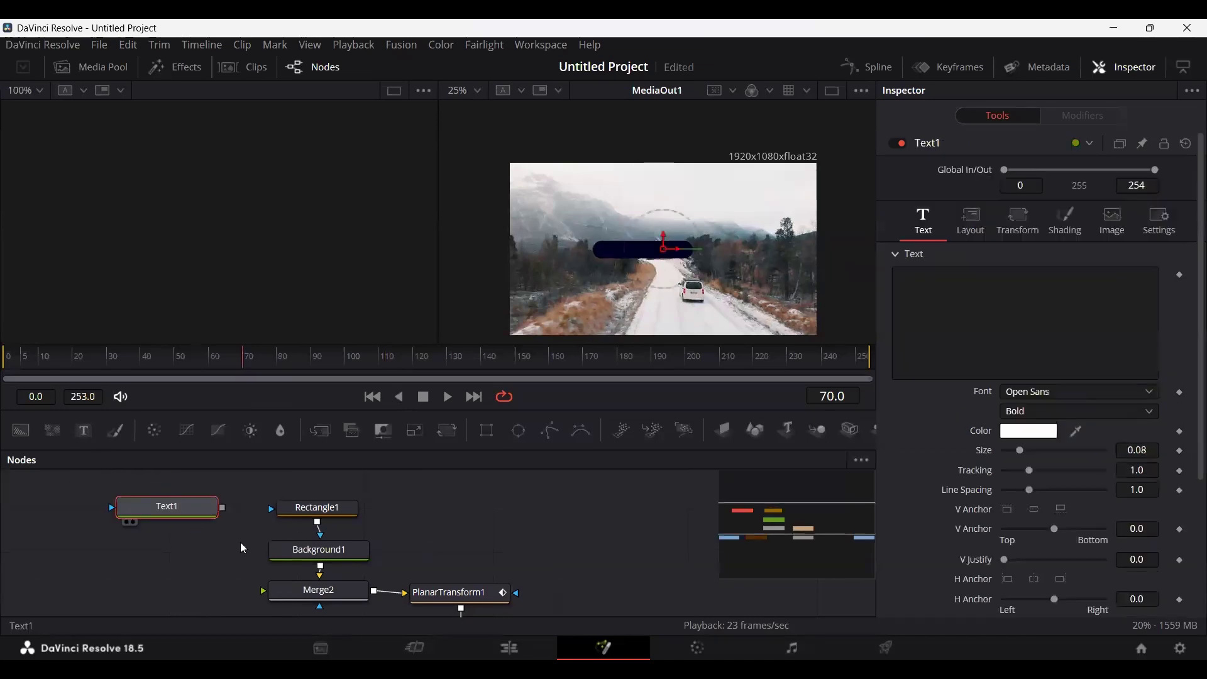
pyautogui.moveTo(320, 430); pyautogui.dragTo(162, 587)
pyautogui.moveTo(222, 497); pyautogui.dragTo(189, 575)
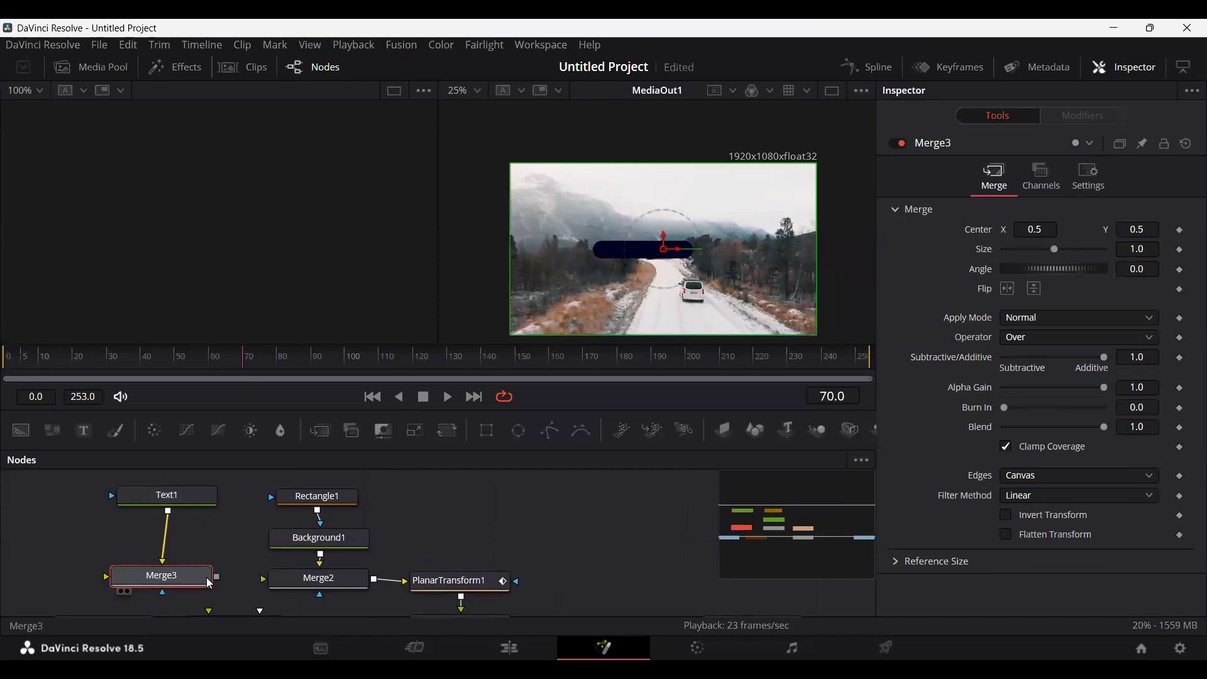
pyautogui.moveTo(261, 585); pyautogui.dragTo(263, 580)
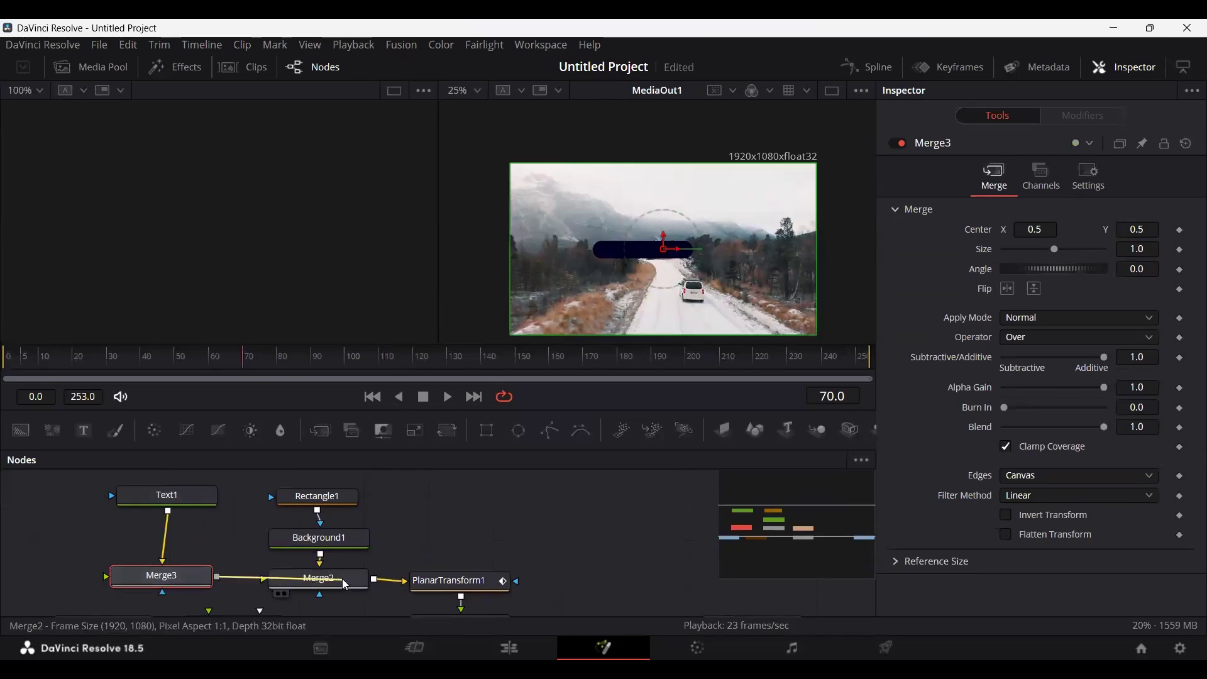
# Set Text1 to "The Van" in the Onyx font with tracking at 1.241, positioned over the dark blue bar
pyautogui.click(167, 495)
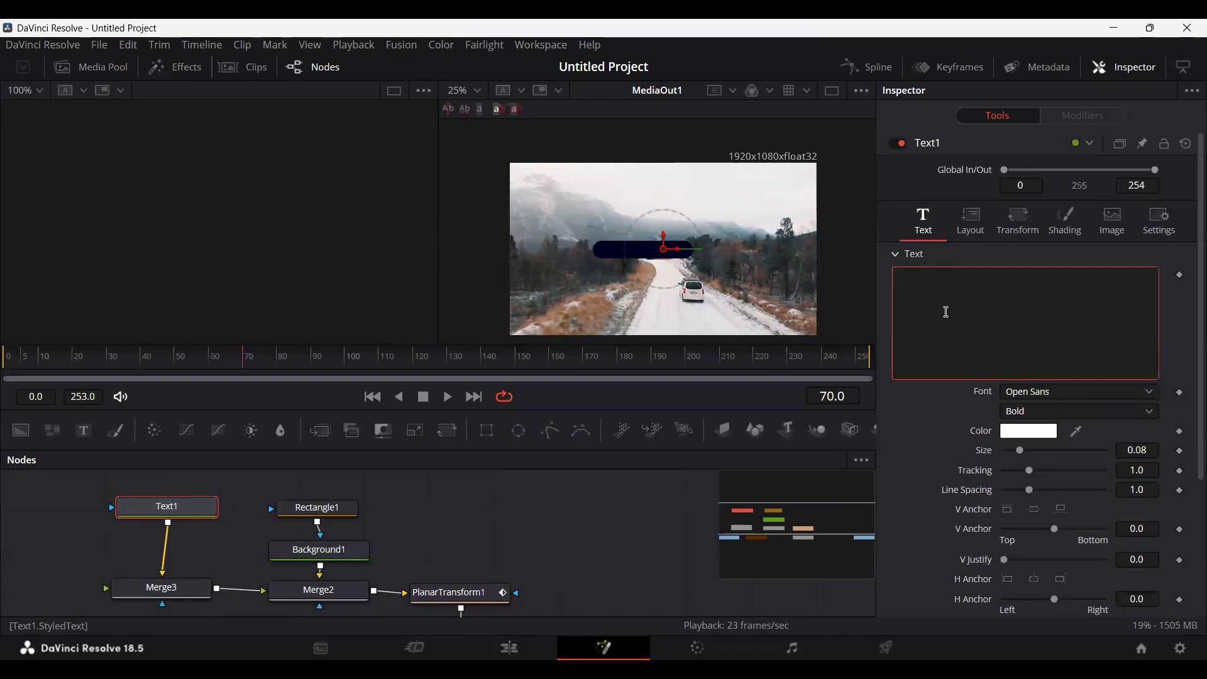
pyautogui.write('The Van')
pyautogui.click(1078, 392)
pyautogui.click(1035, 288)
pyautogui.moveTo(1030, 470); pyautogui.dragTo(1035, 470)
pyautogui.scroll(3, 672, 244)
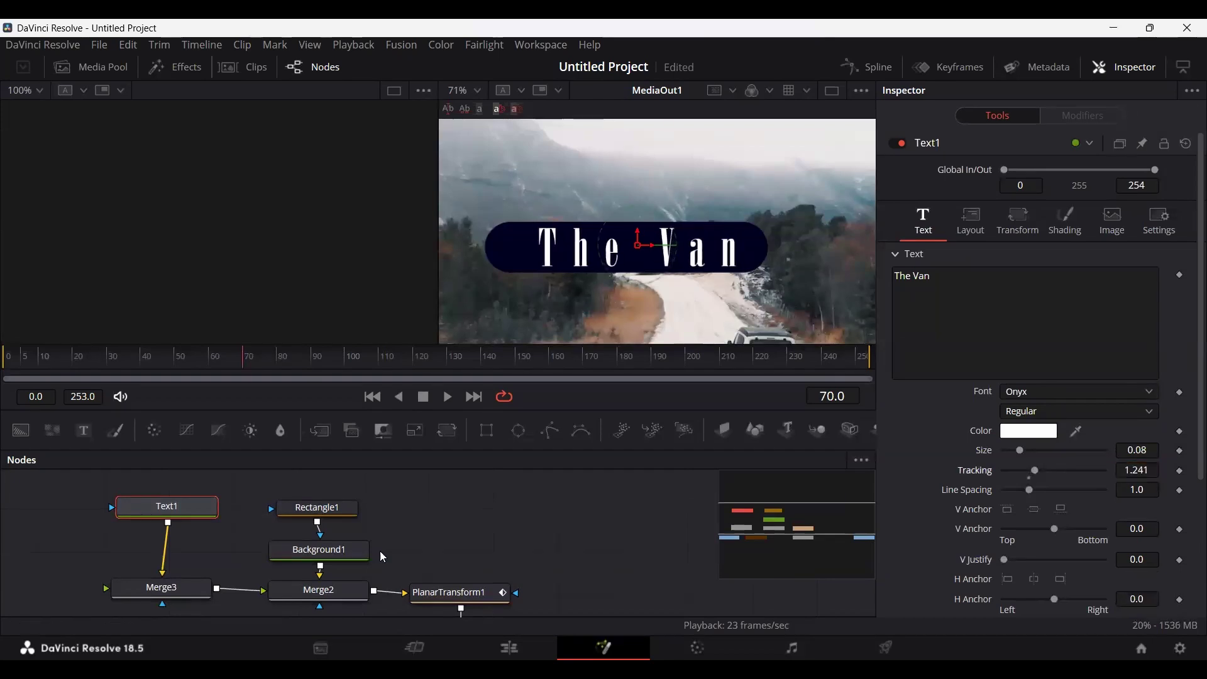
# Fit Rectangle1 around the text with center X at about 0.442, width 0.302 and height 0.122
pyautogui.click(317, 508)
pyautogui.scroll(-3, 679, 274)
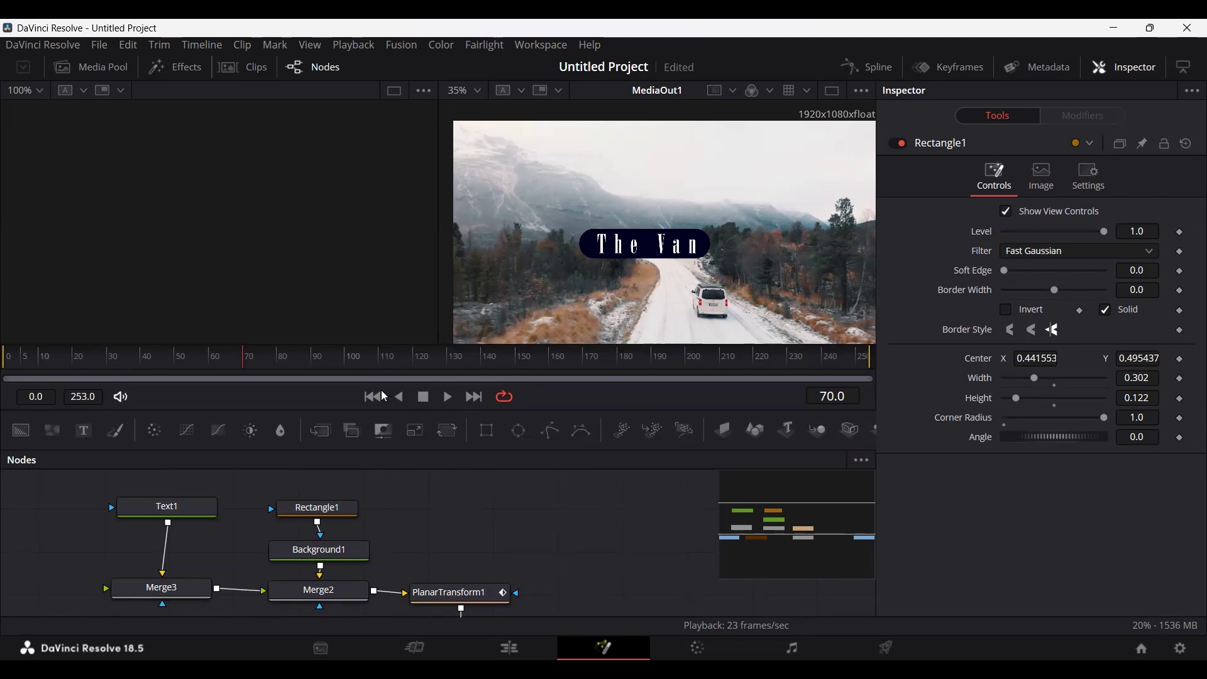
# Play back and scrub the composition to check the label's tracking, returning to frame 70
pyautogui.press('space')
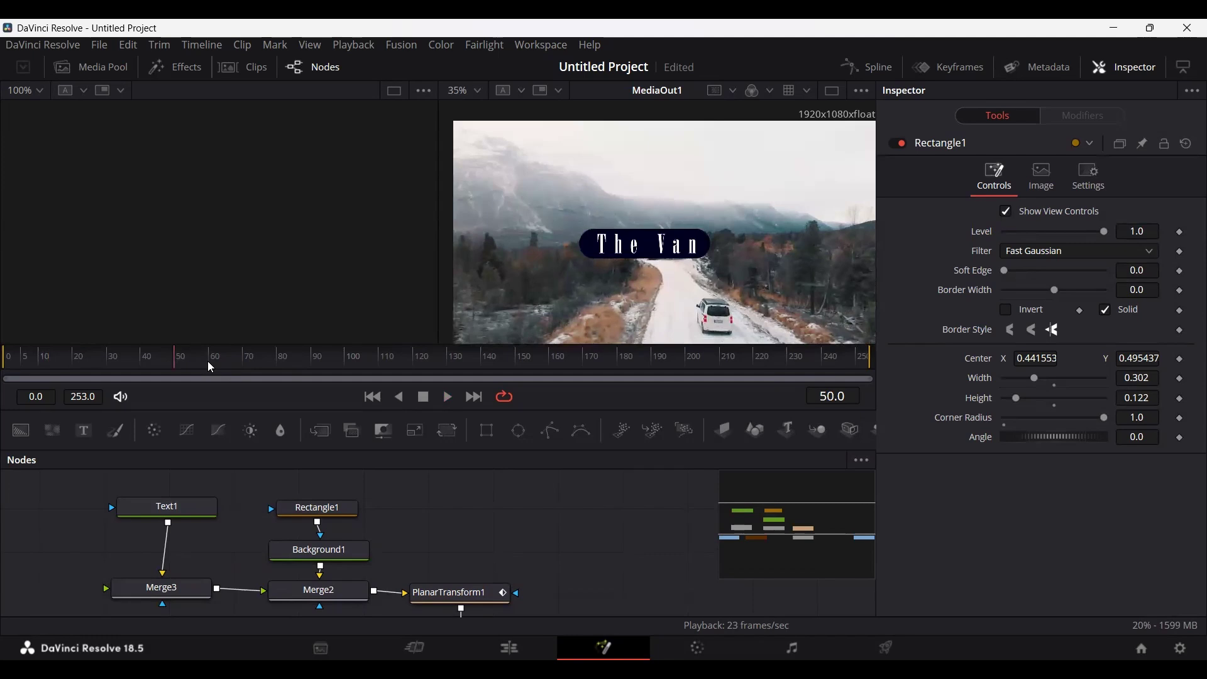
pyautogui.moveTo(209, 362); pyautogui.dragTo(246, 369)
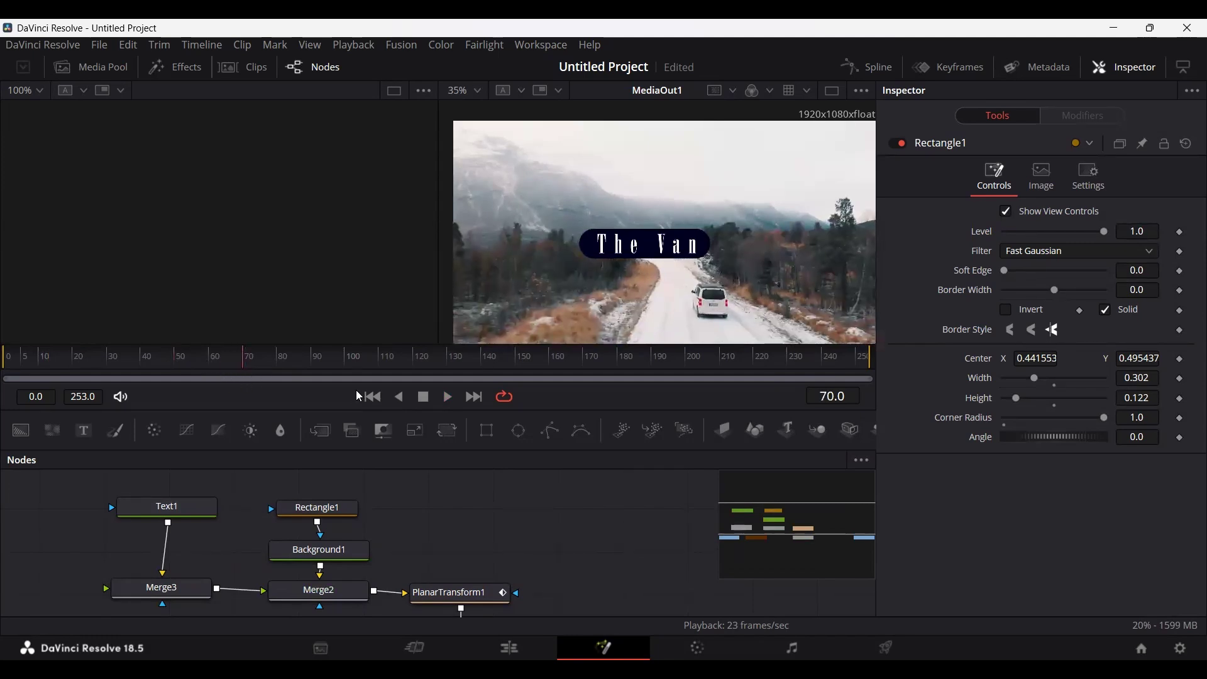
pyautogui.moveTo(244, 368); pyautogui.dragTo(272, 366)
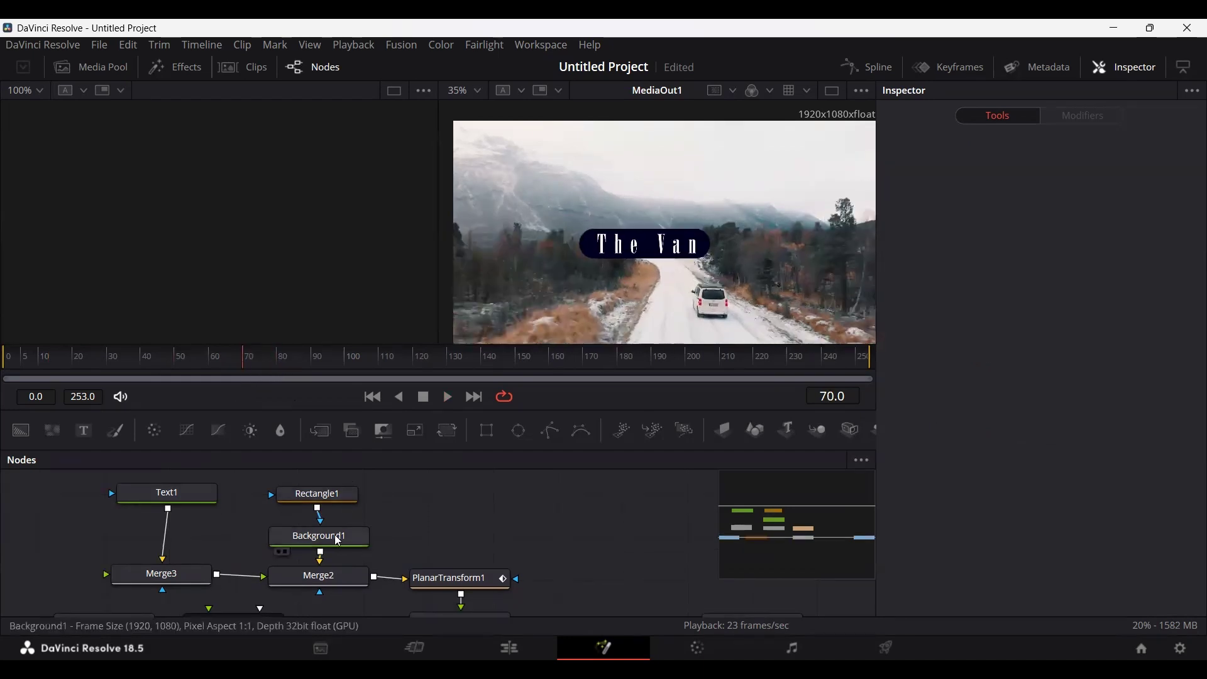
# Keyframe Rectangle1's width at 0.302 on frame 70 and at 0.0 on frame 60
pyautogui.click(317, 494)
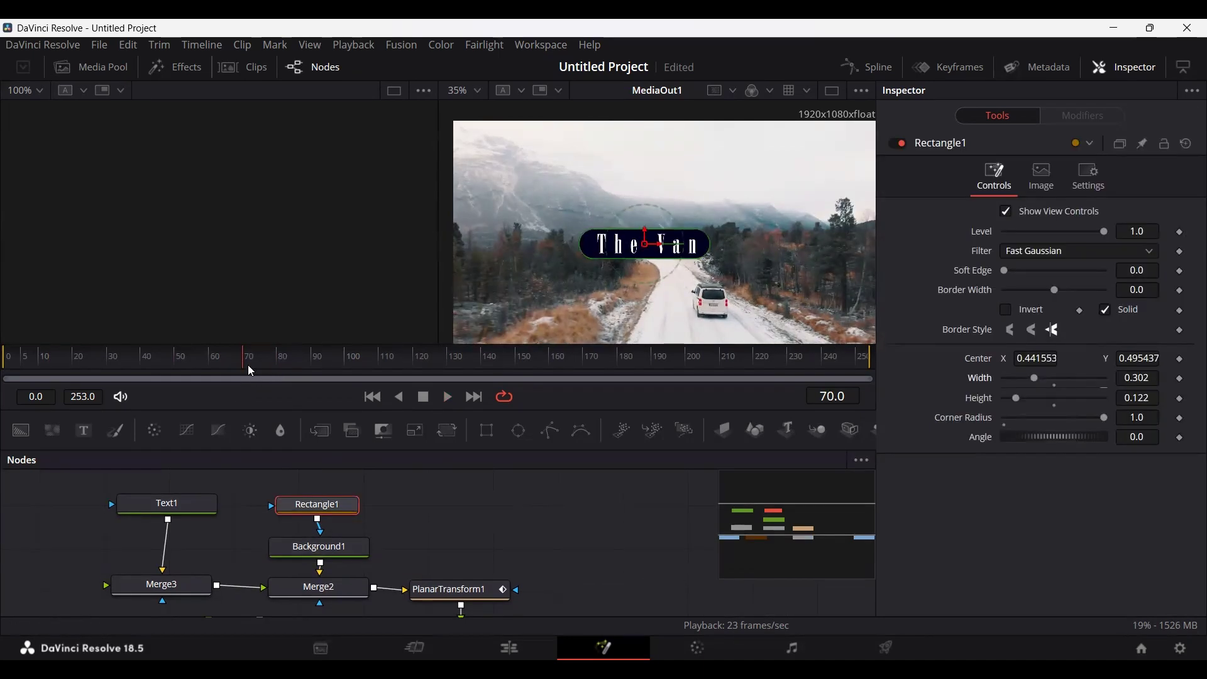
pyautogui.click(1180, 378)
pyautogui.moveTo(216, 363); pyautogui.dragTo(210, 364)
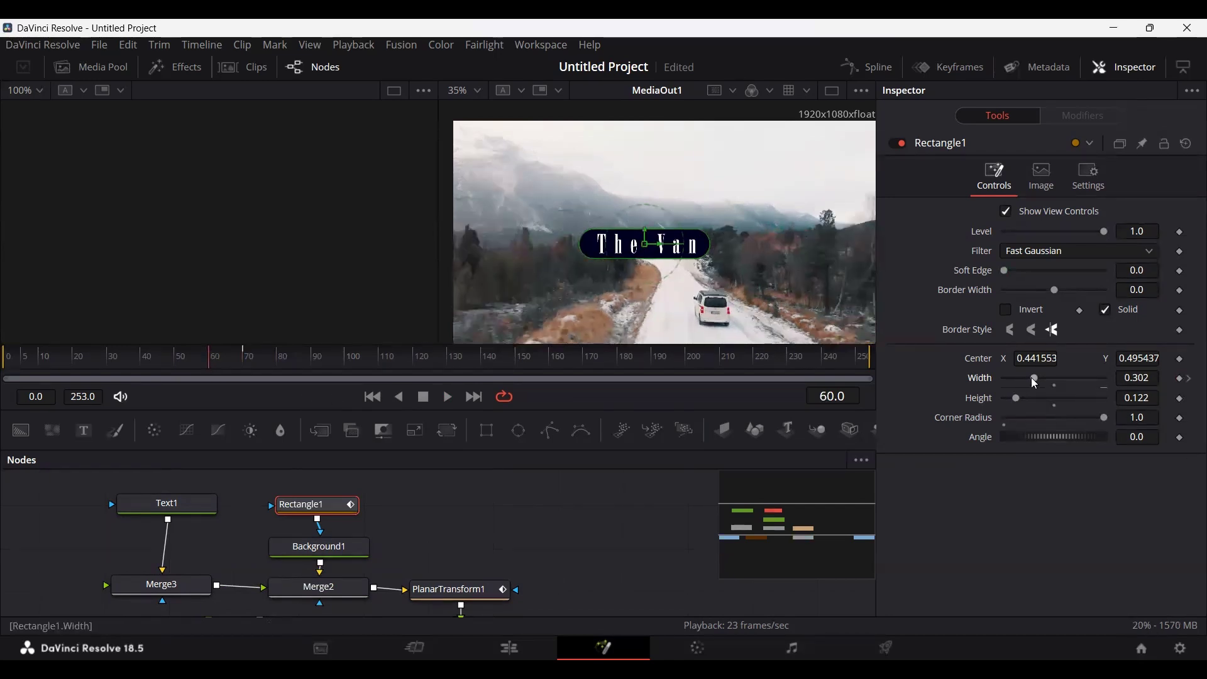
pyautogui.moveTo(1031, 377); pyautogui.dragTo(995, 382)
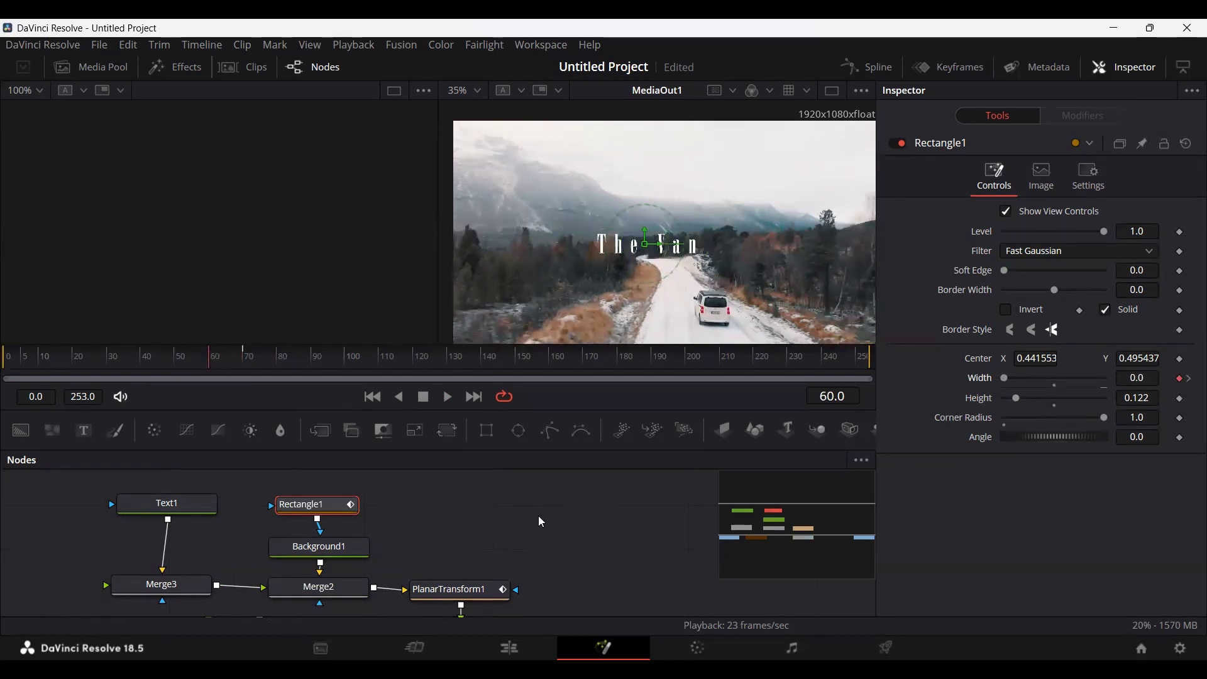
# Keyframe Text1's Write On End at 1.0 on frame 70 and at 0.0 on frame 65
pyautogui.click(166, 505)
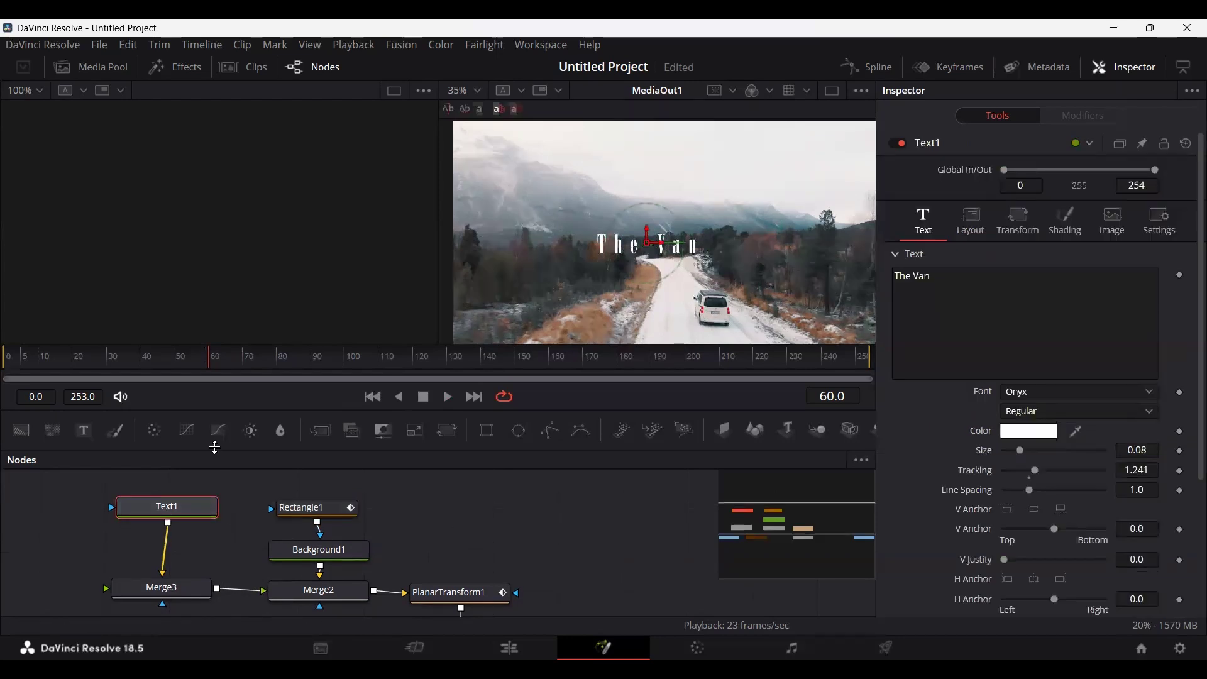
pyautogui.click(242, 366)
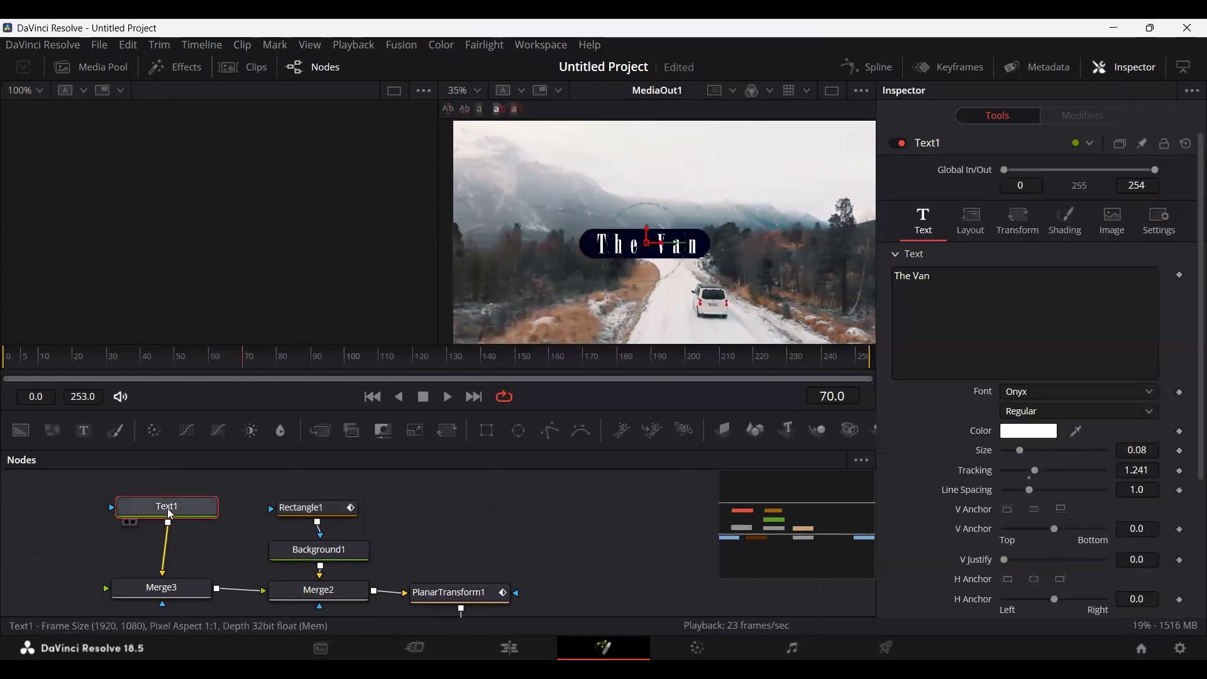
pyautogui.scroll(-3, 1011, 520)
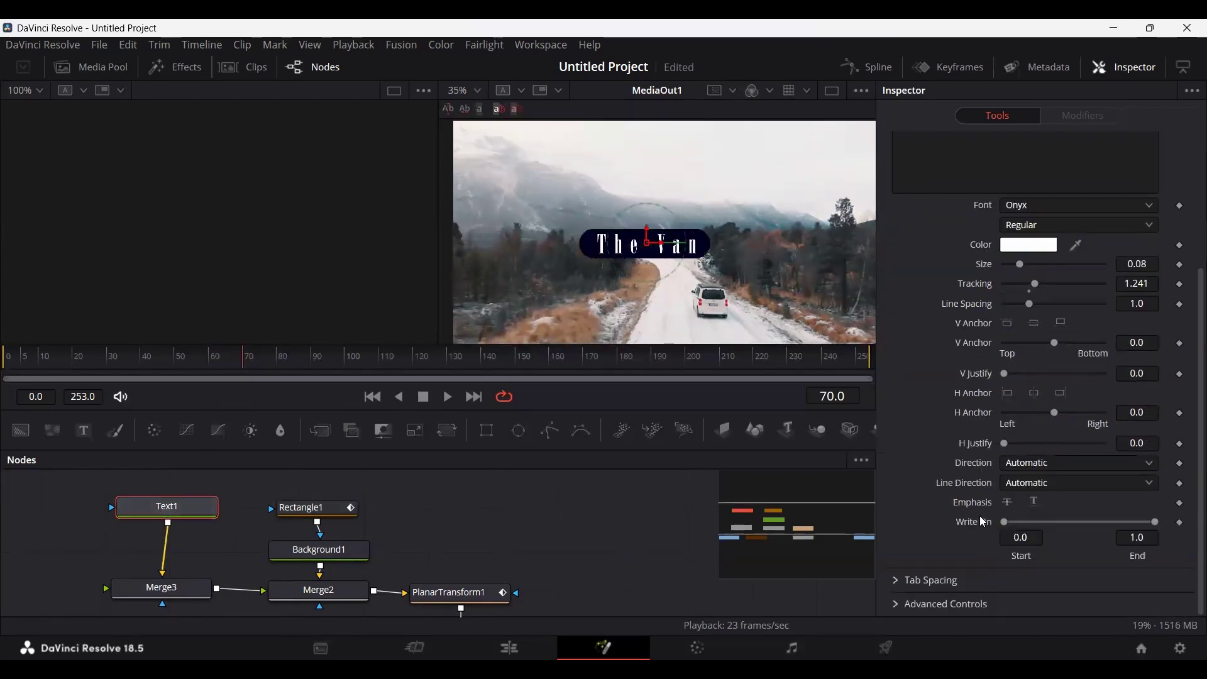
pyautogui.click(1180, 523)
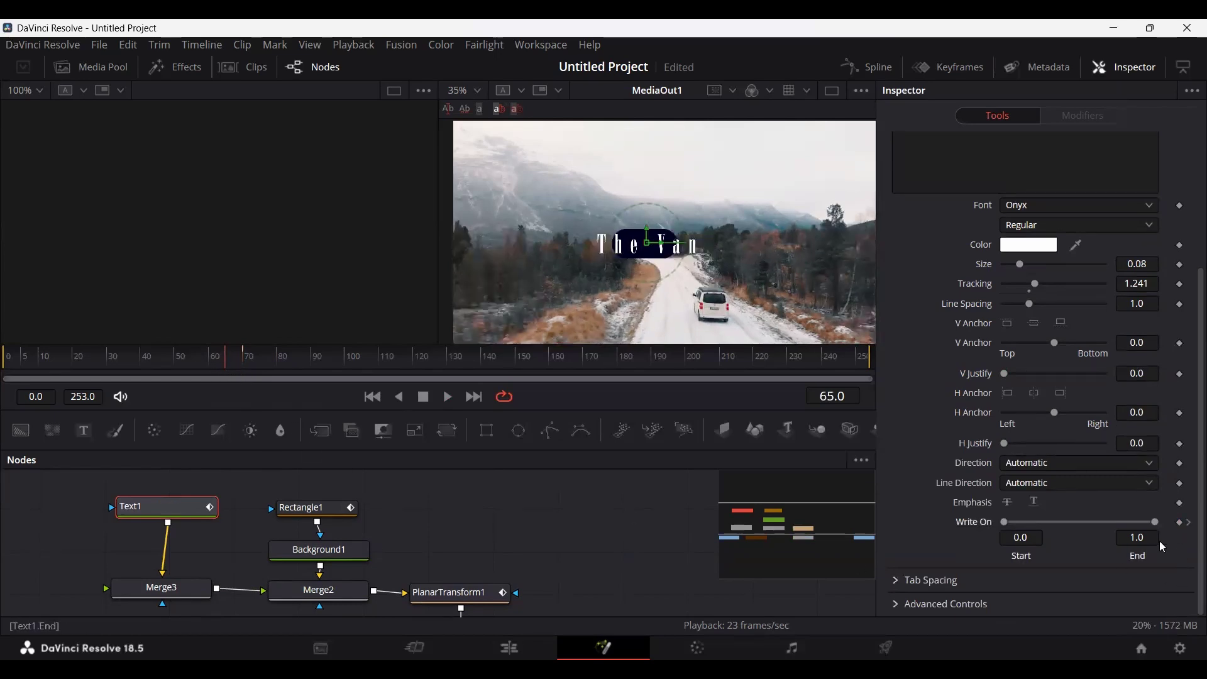
pyautogui.moveTo(1157, 523); pyautogui.dragTo(975, 527)
# Play back and scrub around frame 65 to check the timing of the bar and text reveal
pyautogui.click(520, 540)
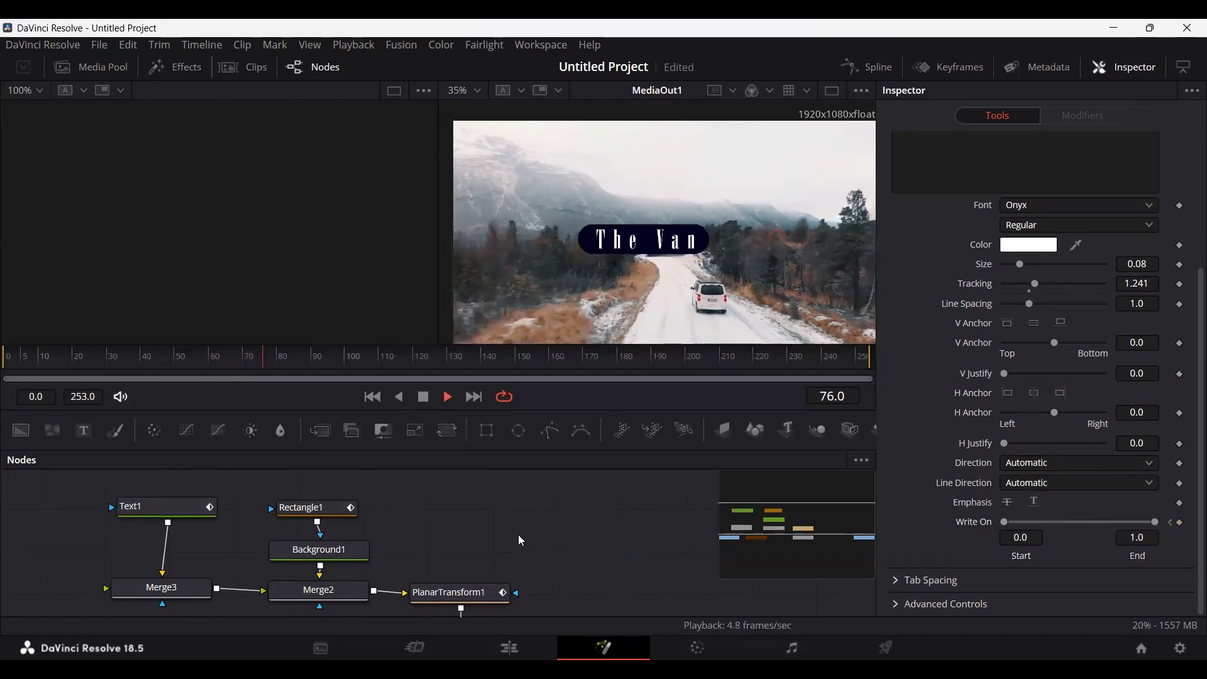
pyautogui.click(182, 361)
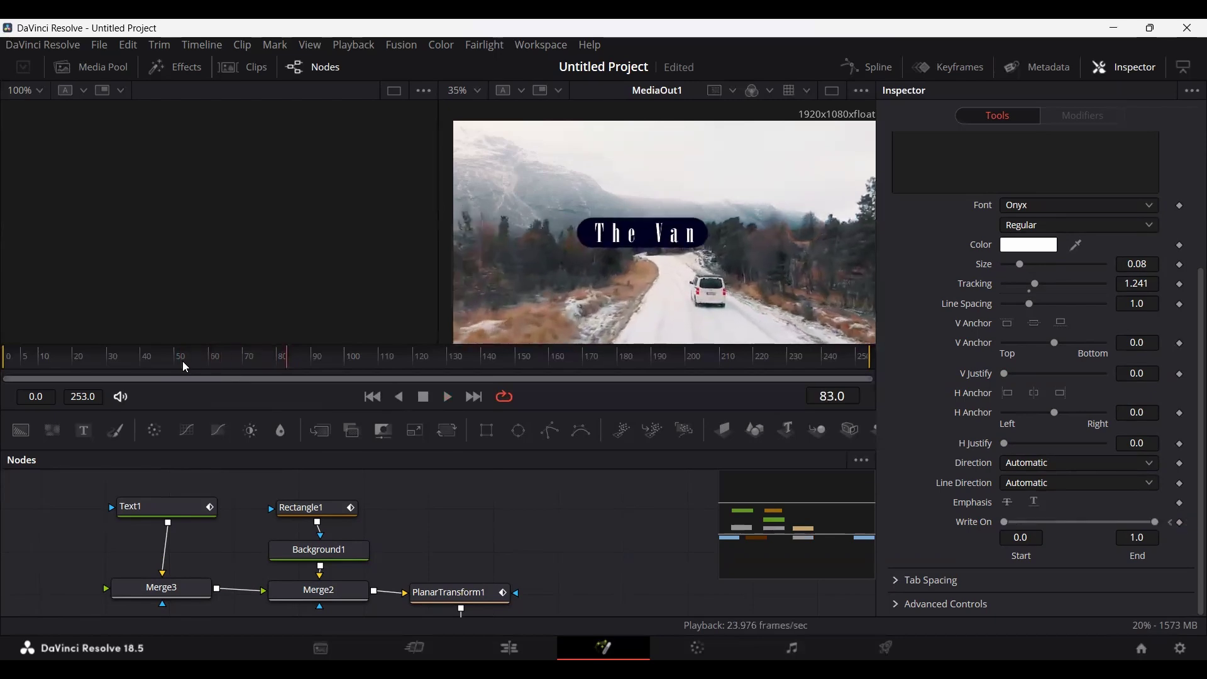
pyautogui.moveTo(183, 363); pyautogui.dragTo(228, 368)
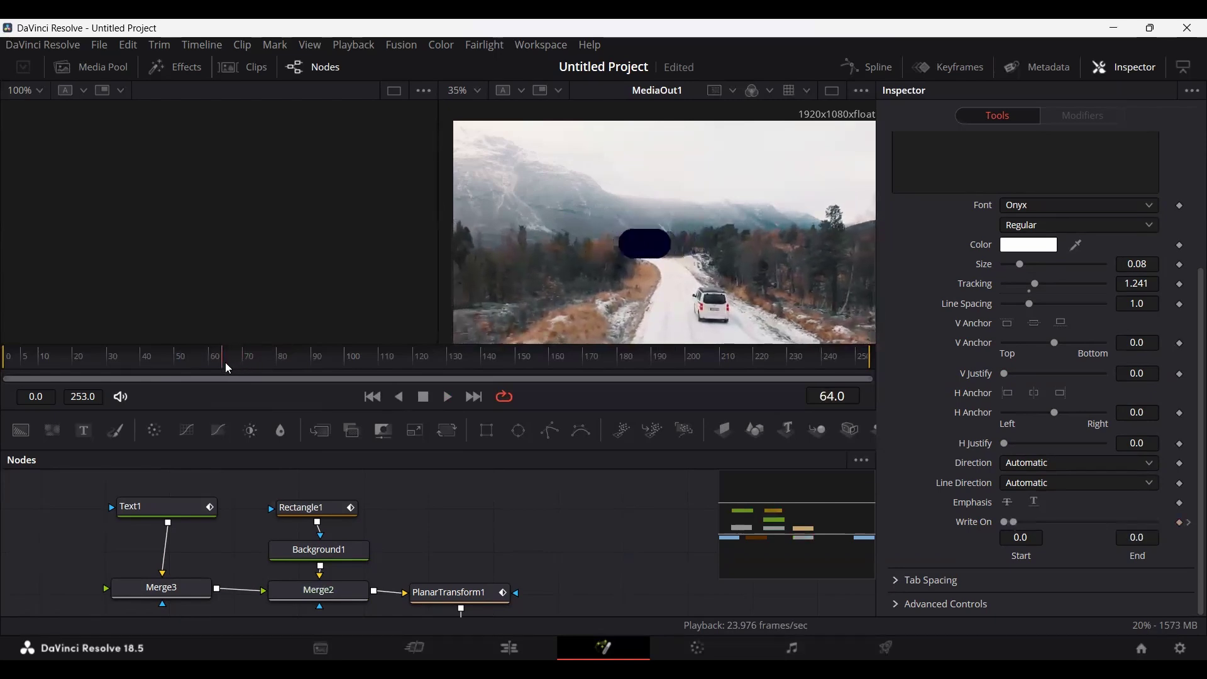
# Replace Text1's Write On keyframe at frame 65 with one closer to frame 70, with End at 0.0
pyautogui.click(1185, 523)
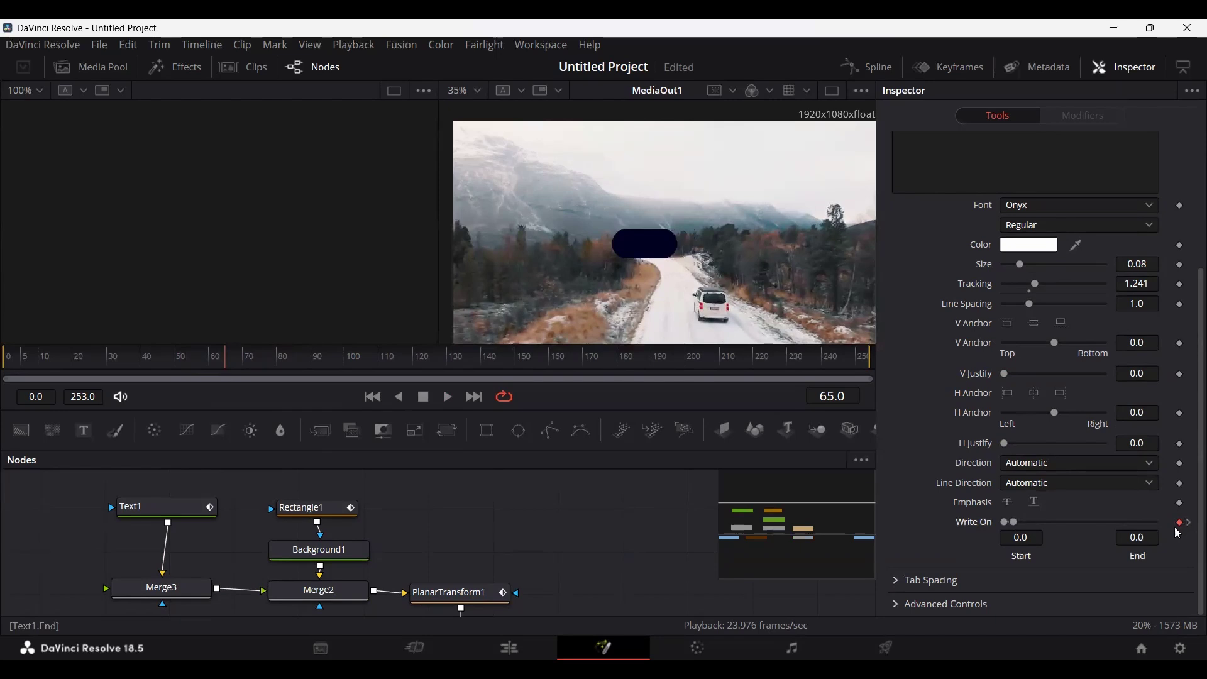
pyautogui.moveTo(1014, 522); pyautogui.dragTo(1155, 522)
pyautogui.click(229, 364)
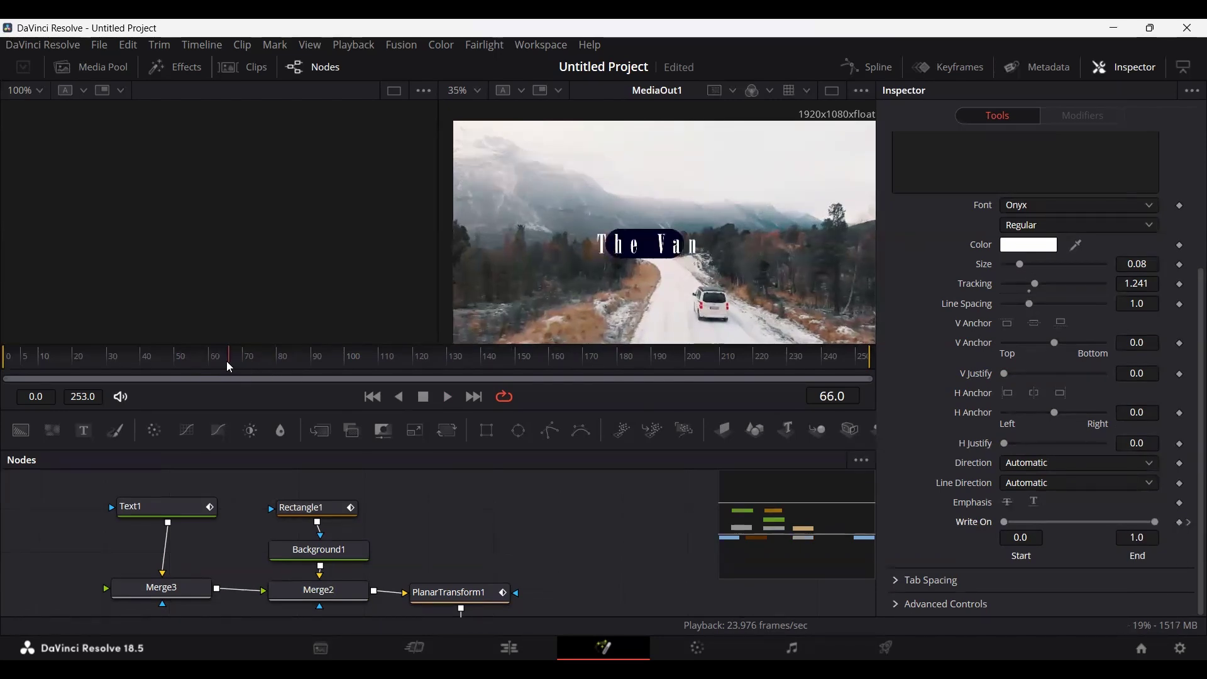
pyautogui.moveTo(227, 361); pyautogui.dragTo(236, 365)
pyautogui.moveTo(1156, 523); pyautogui.dragTo(1012, 523)
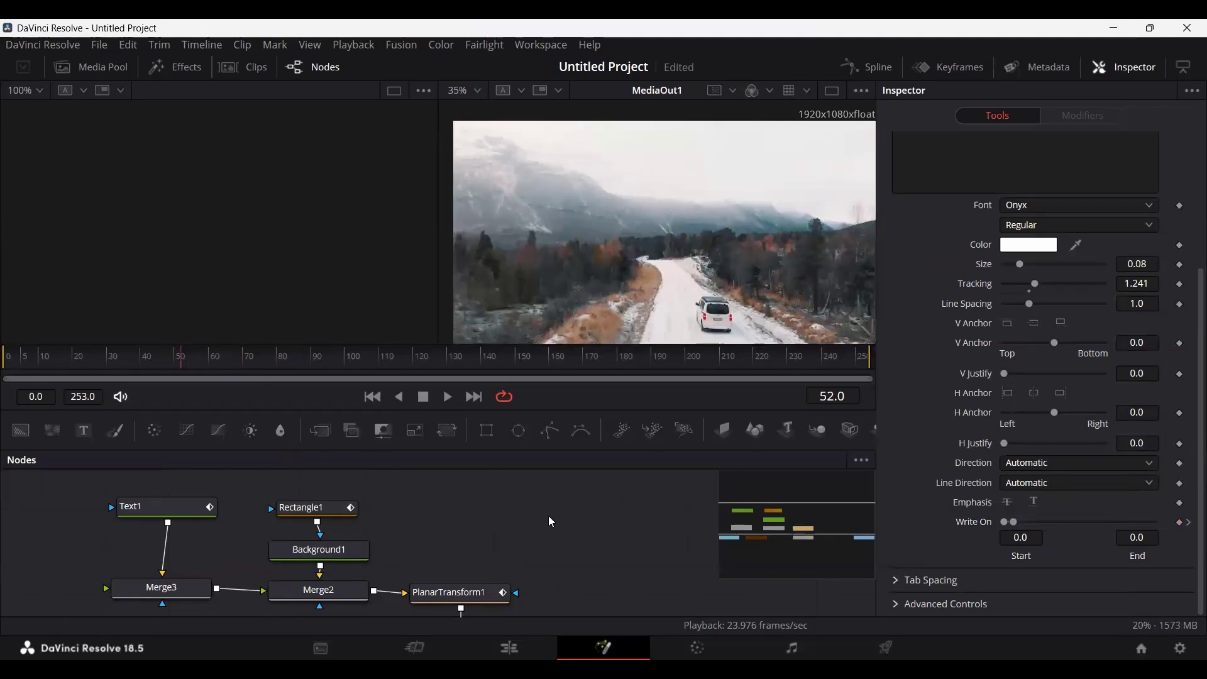
# Play back the reveal from frame 52 to check the text's new timing against the bar
pyautogui.press('space')
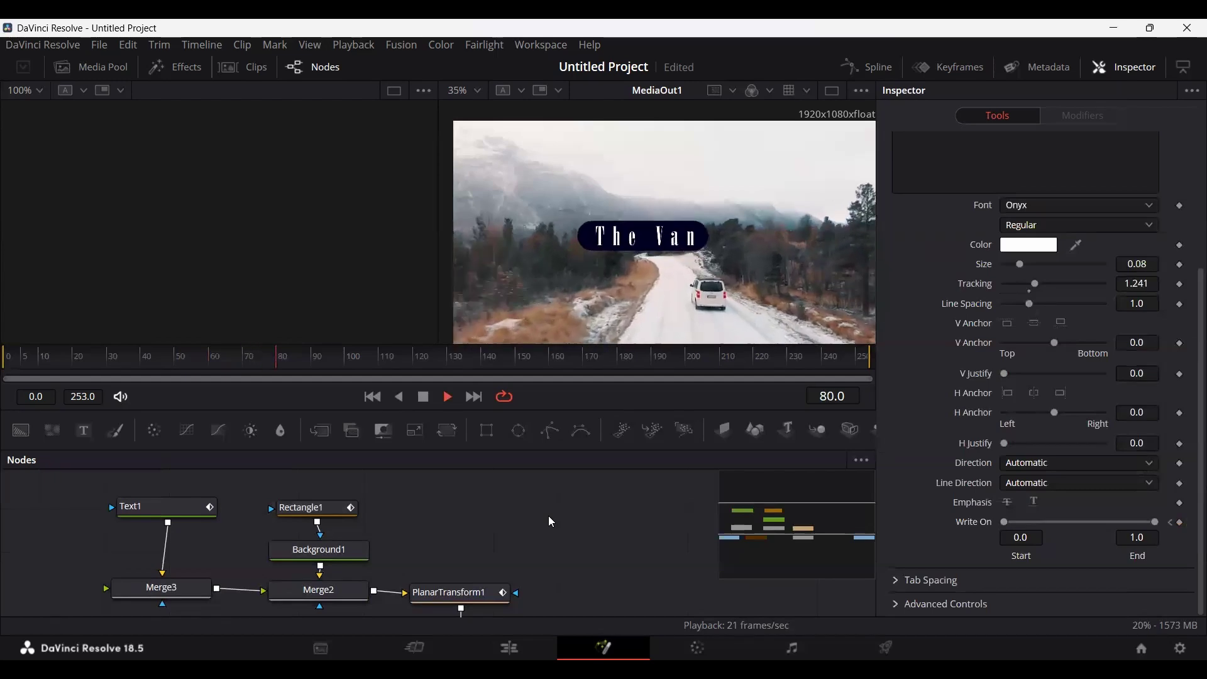
pyautogui.press('space')
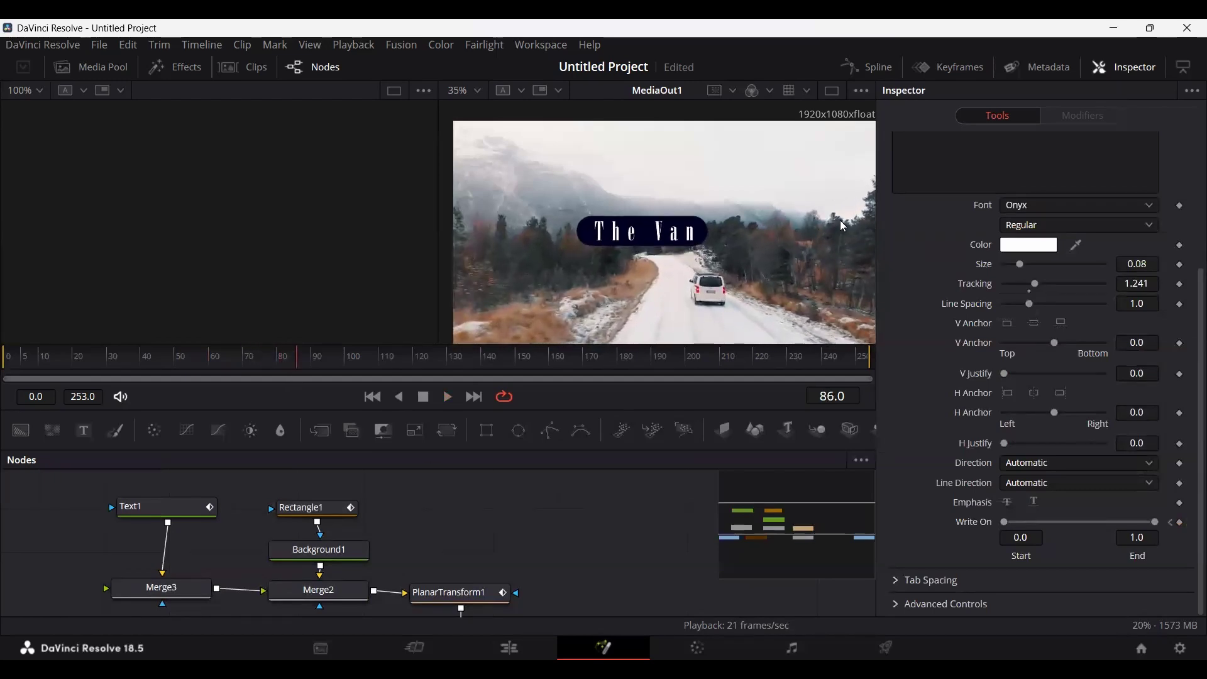
# Open the Spline editor and collapse the PlanarTracker1, Rectangle1 and Text1 entries
pyautogui.click(866, 67)
pyautogui.click(447, 500)
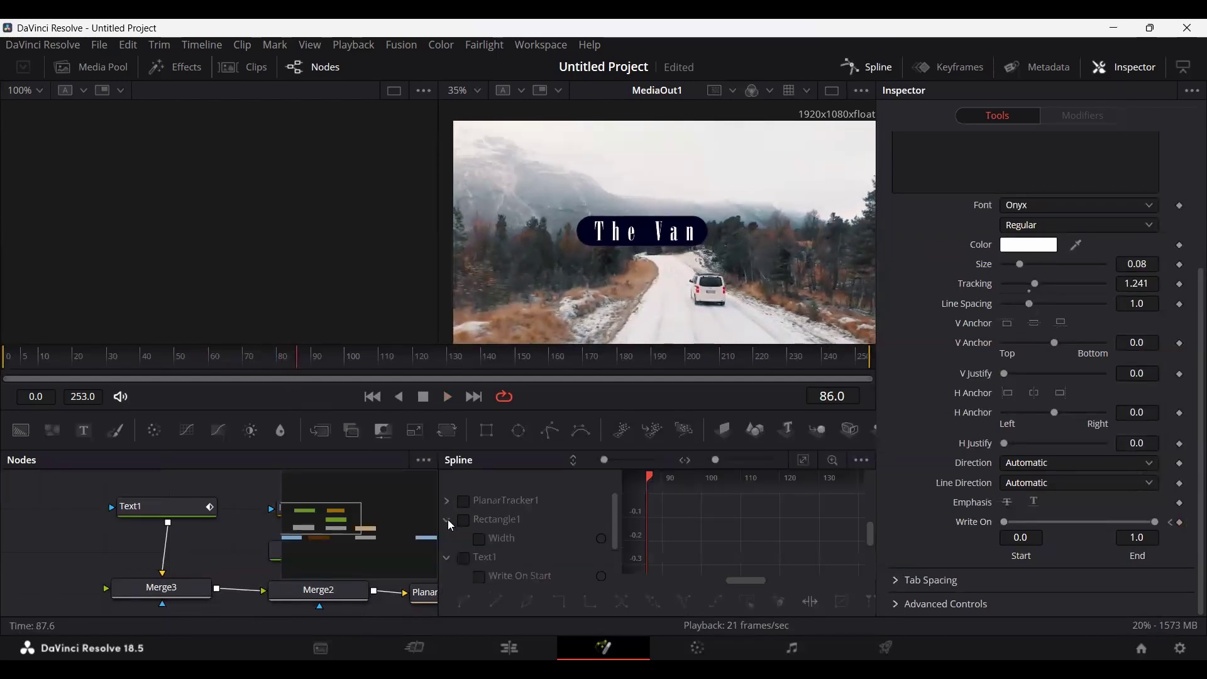
pyautogui.click(447, 519)
pyautogui.click(447, 538)
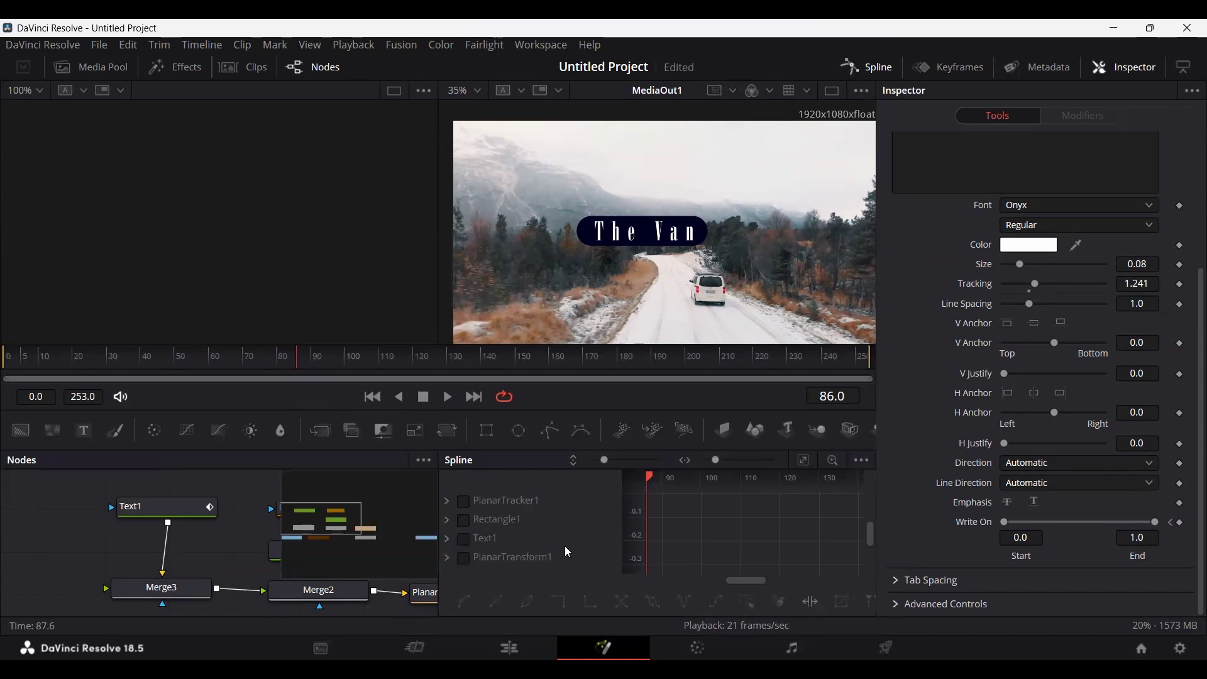
# Show the Rectangle1 and Text1 curves fitted in the Spline editor, select all their keyframes, and close the editor
pyautogui.click(465, 520)
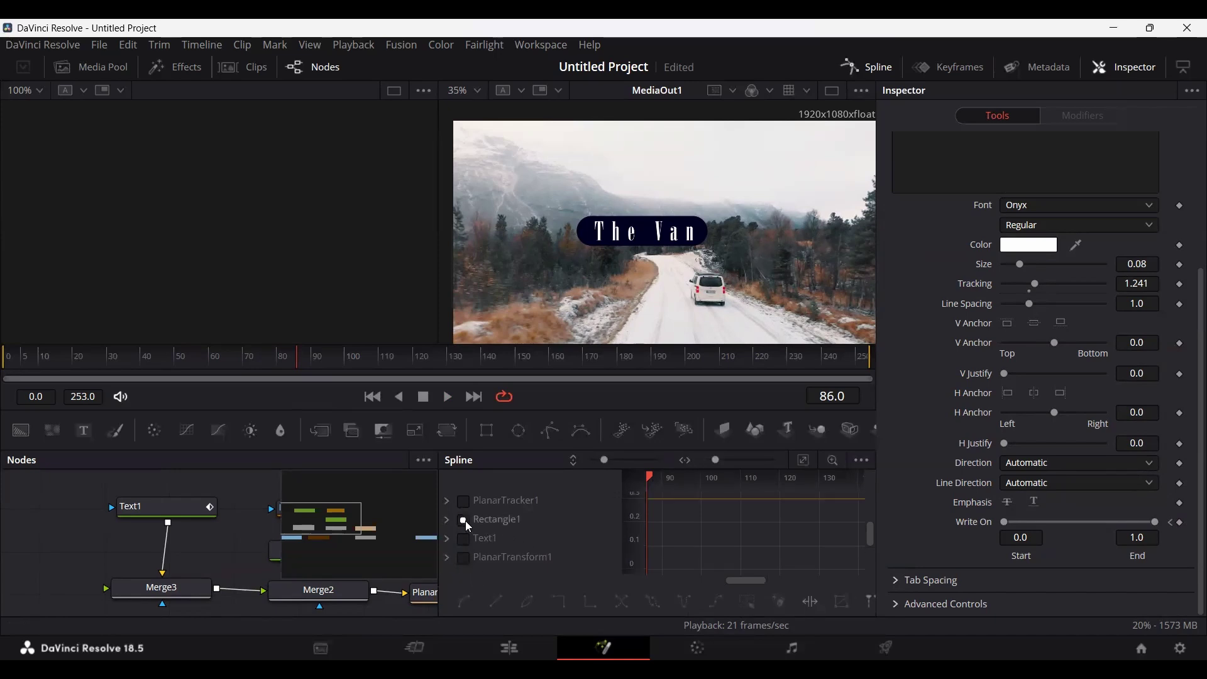
pyautogui.click(464, 539)
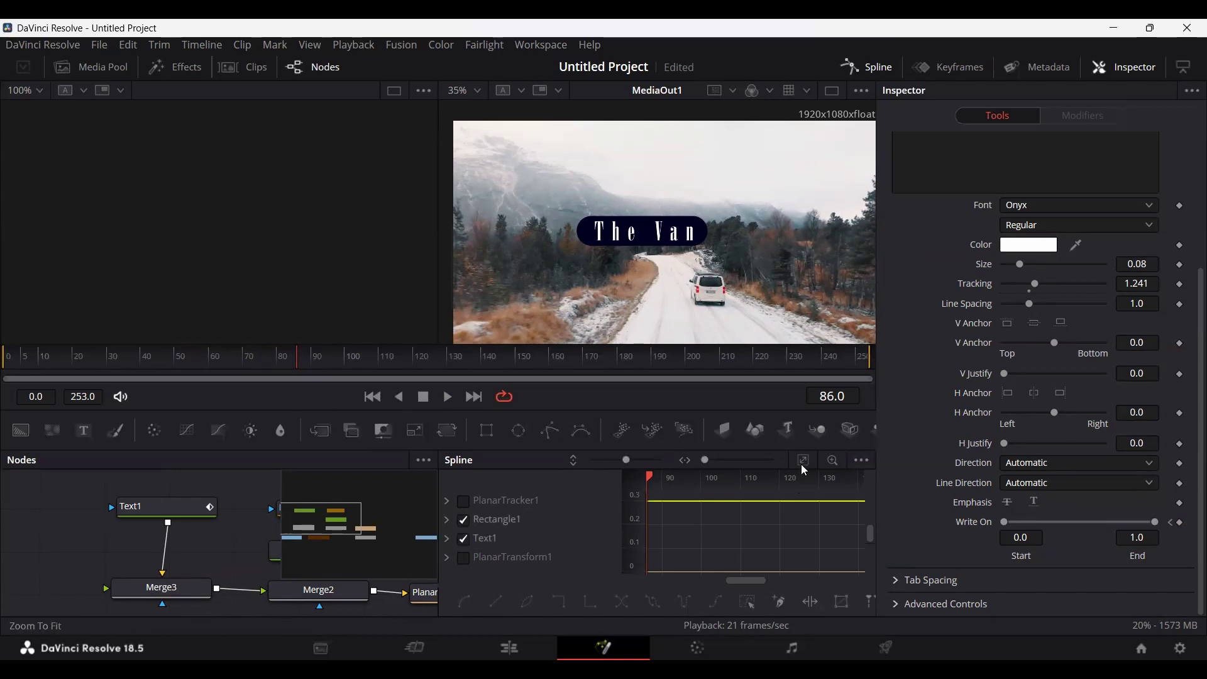
pyautogui.hotkey('ctrl', 'f')
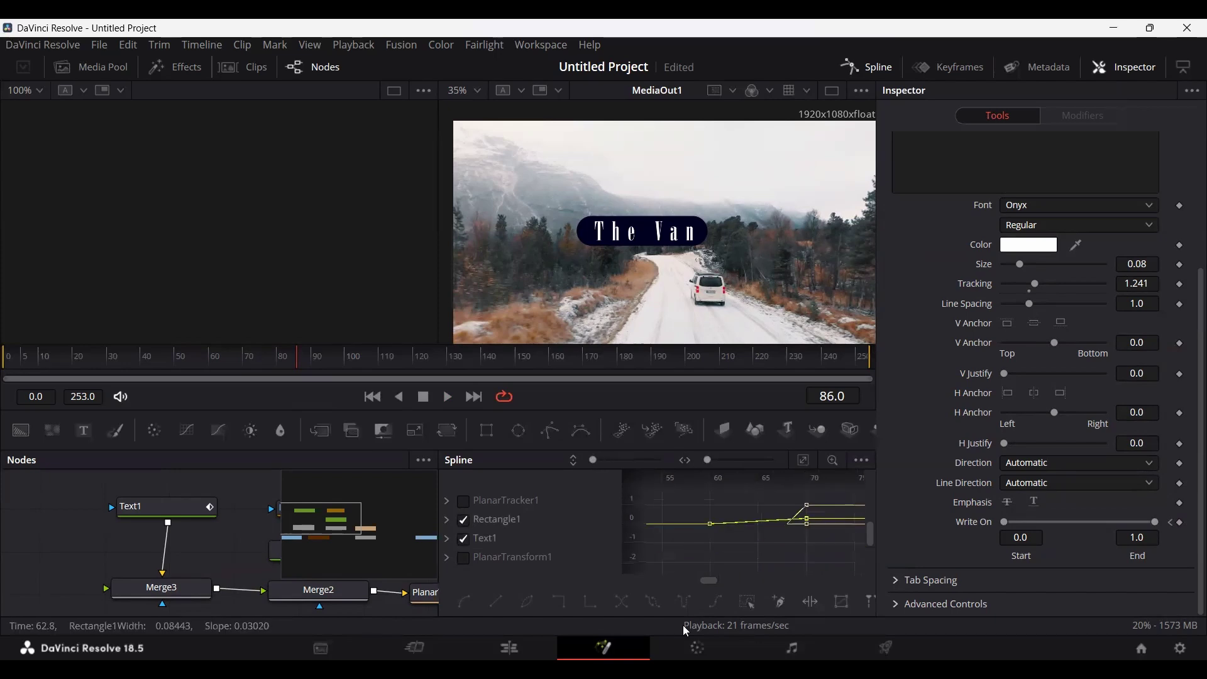
pyautogui.moveTo(673, 565); pyautogui.dragTo(839, 484)
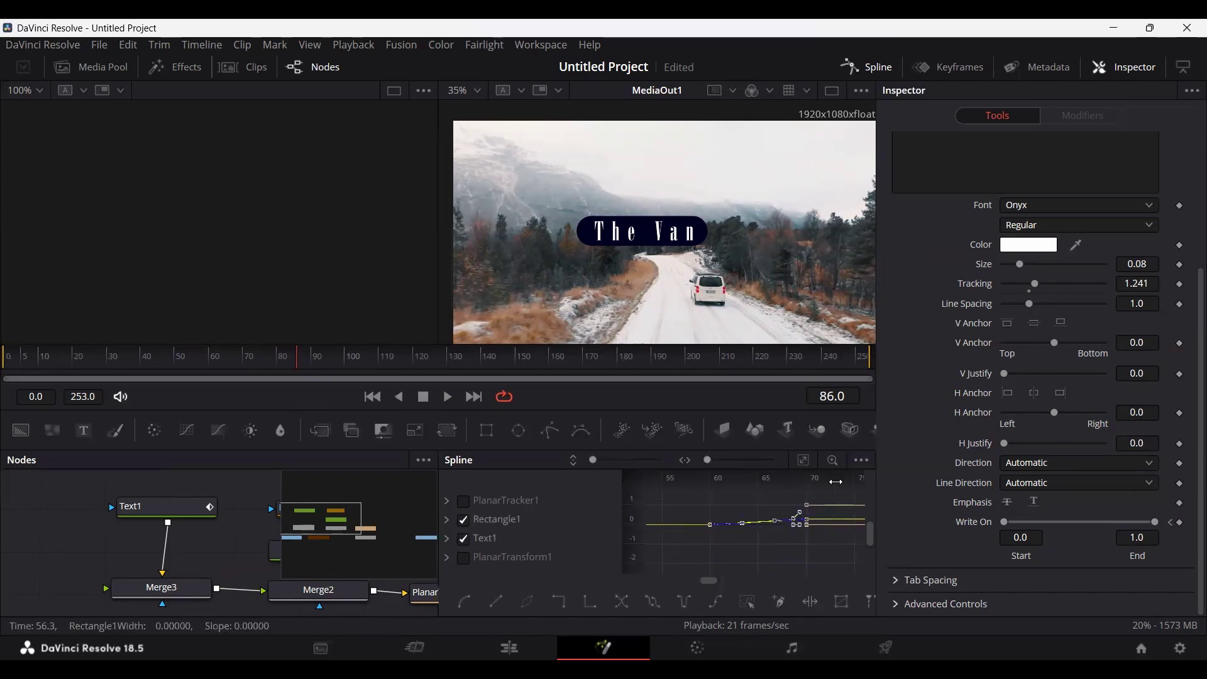
pyautogui.click(867, 67)
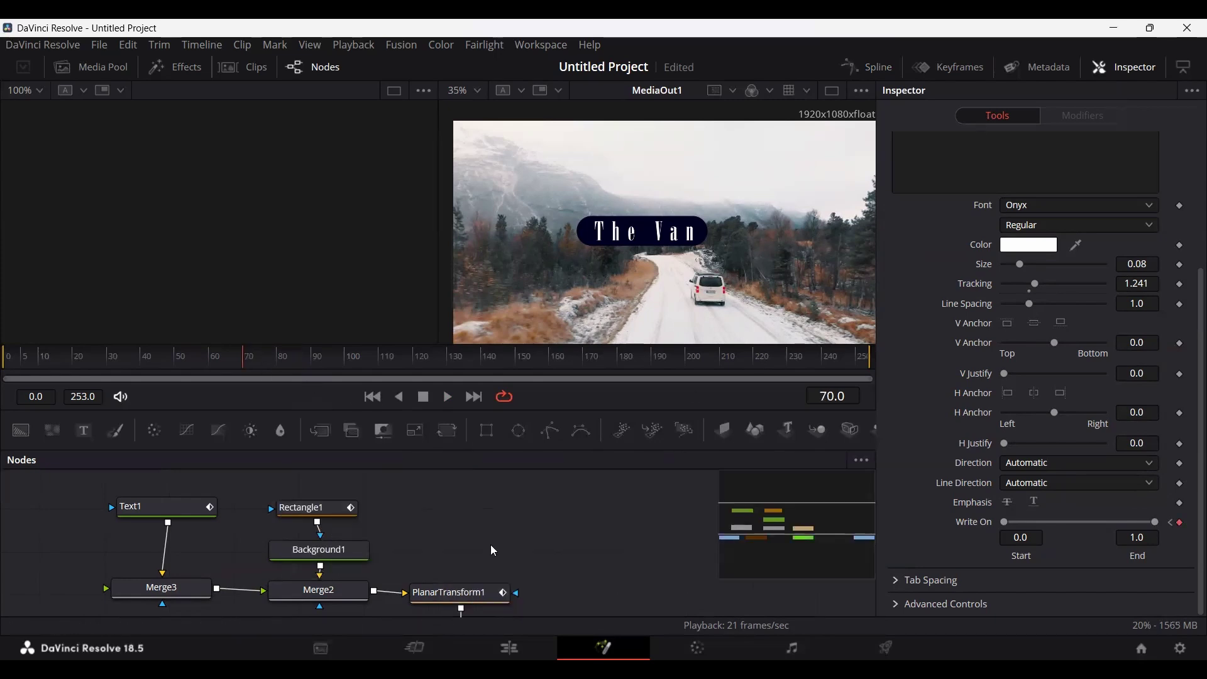
# Play back the composition from about frame 55 to check how the bar and text reveal and follow the van
pyautogui.click(193, 363)
pyautogui.press('space')
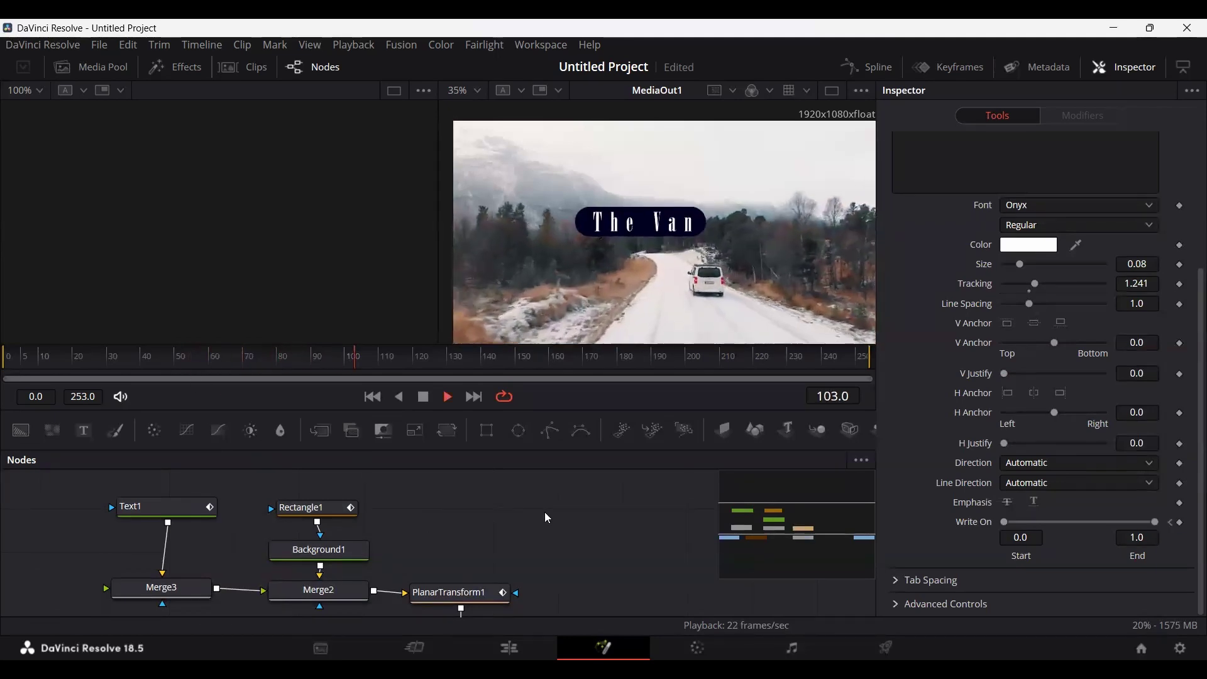
pyautogui.press('space')
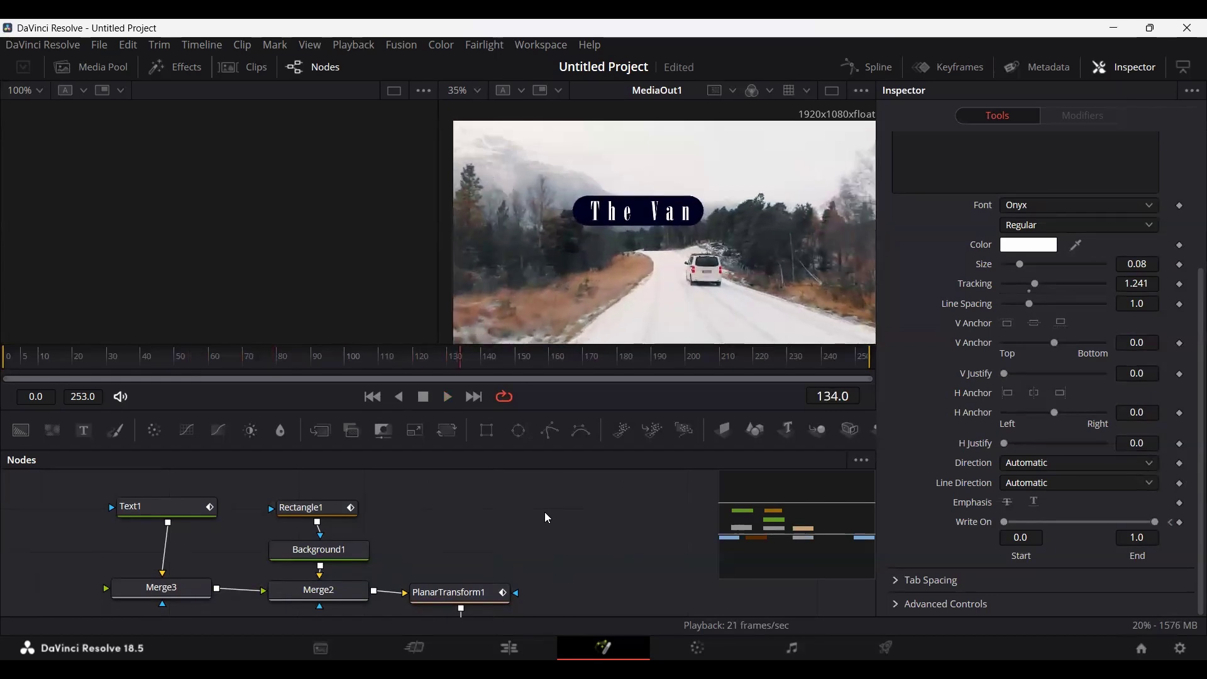
# Switch to the Edit page and play Timeline 1 from the start to review the finished label animation
pyautogui.hotkey('shift', '4')
pyautogui.press('Home')
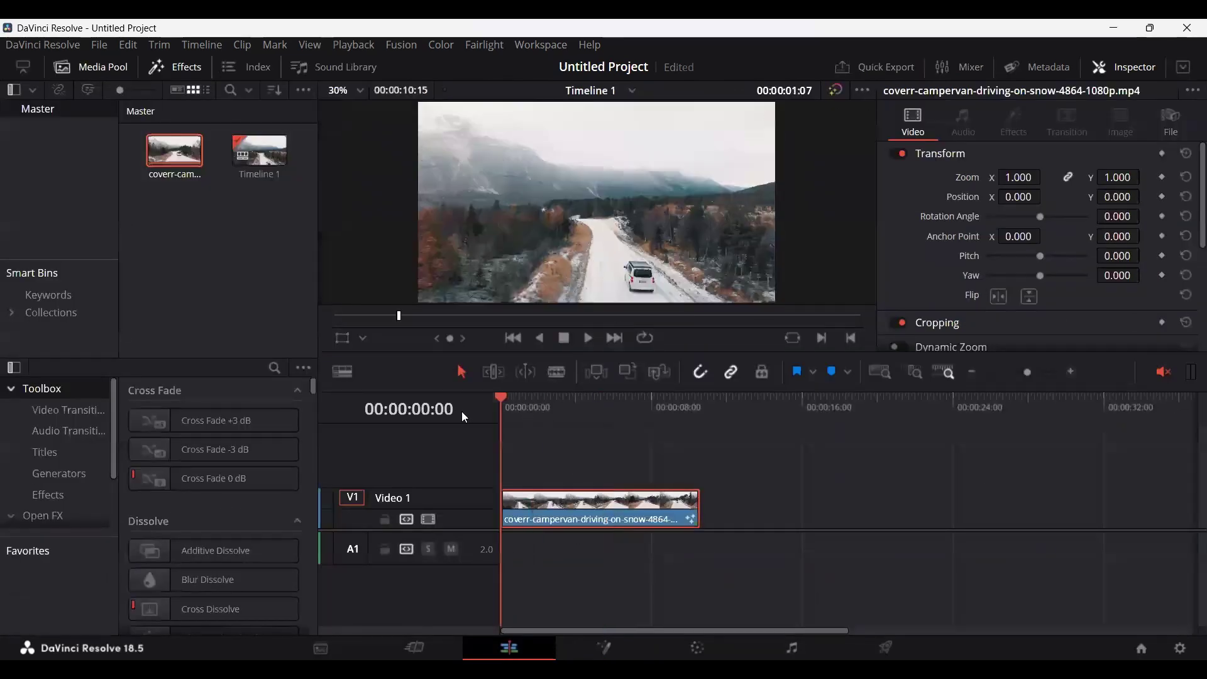
pyautogui.click(573, 458)
pyautogui.press('space')
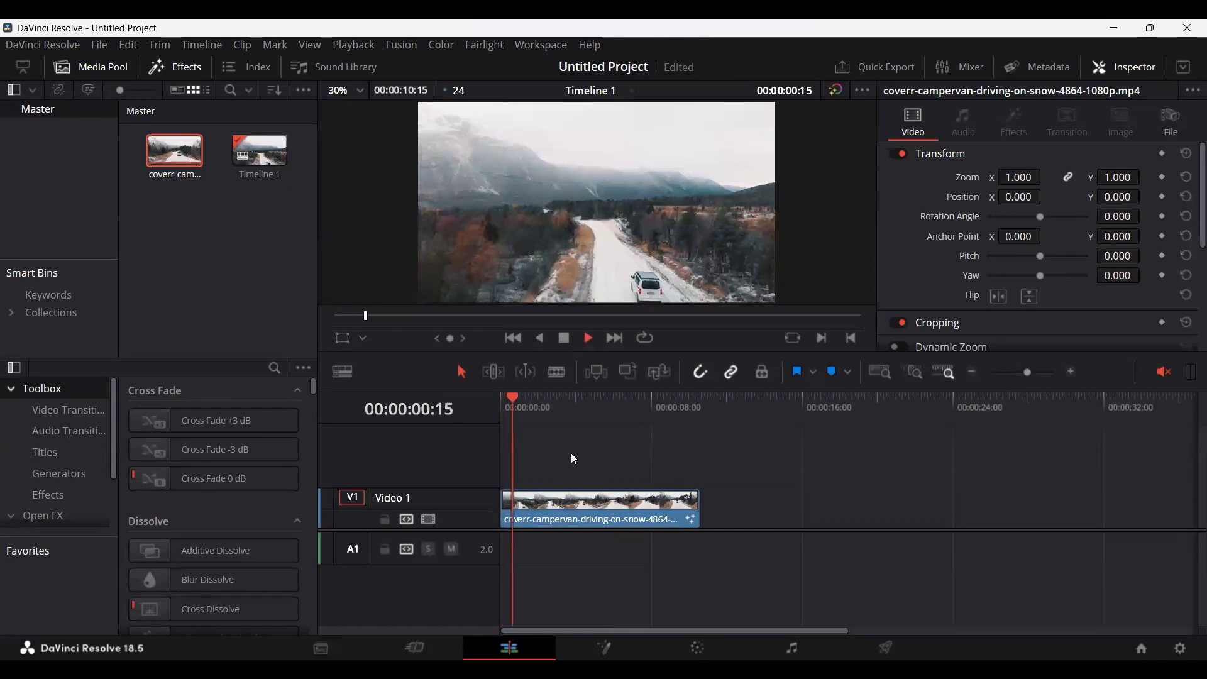